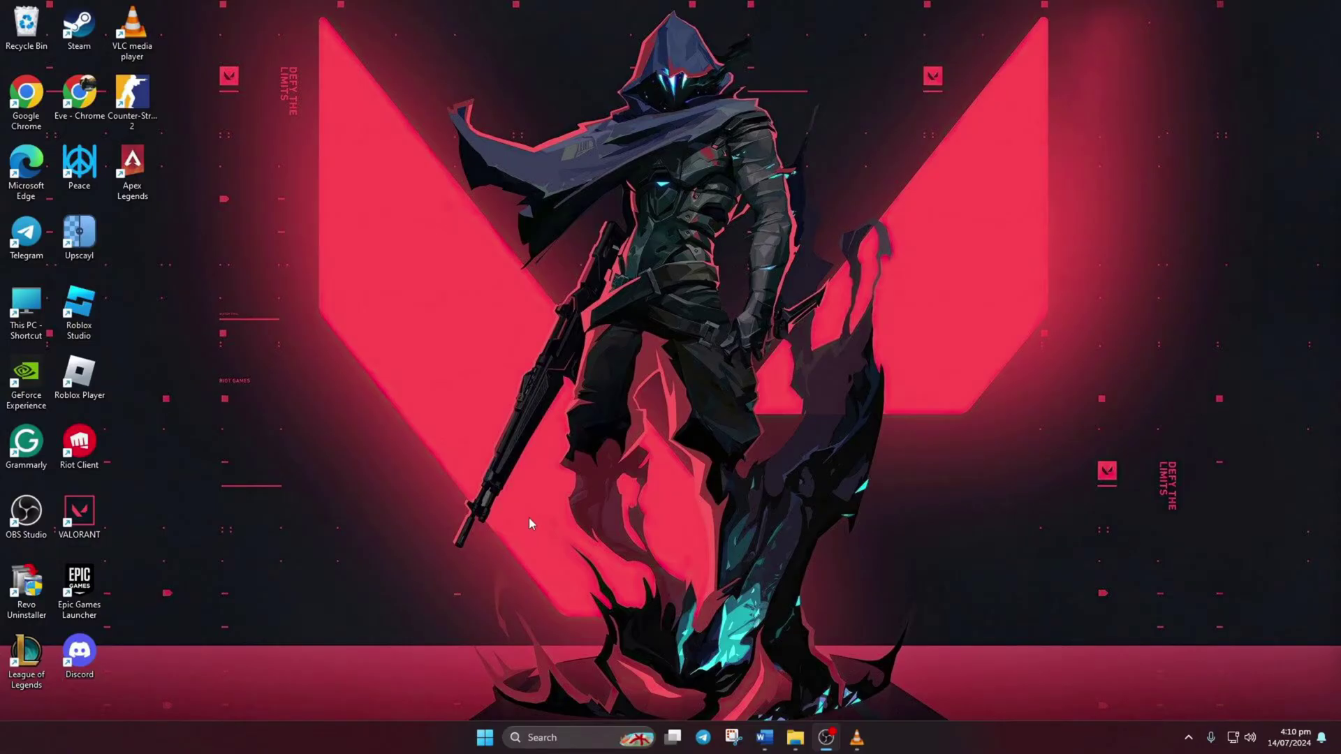
Launch Settings from Start and go to Network & internet's Advanced network settings
key(super)
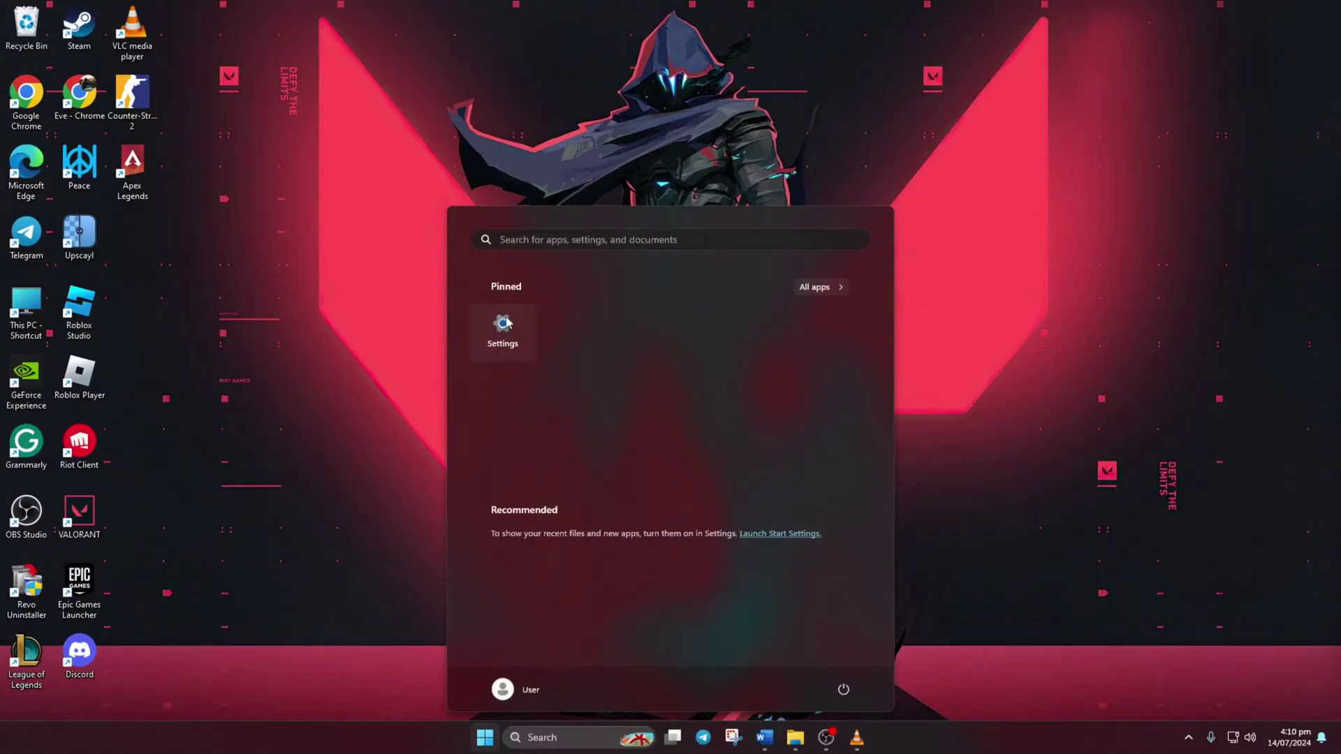
click(507, 321)
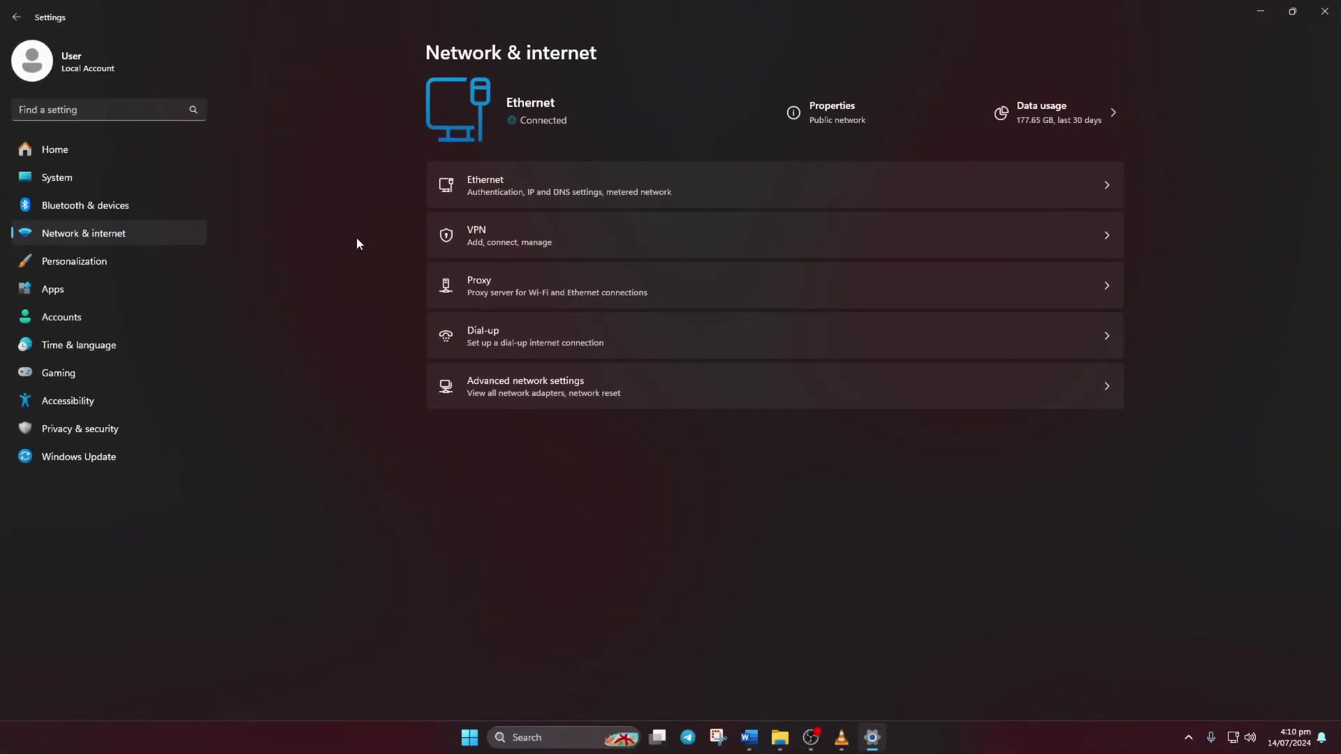
click(676, 386)
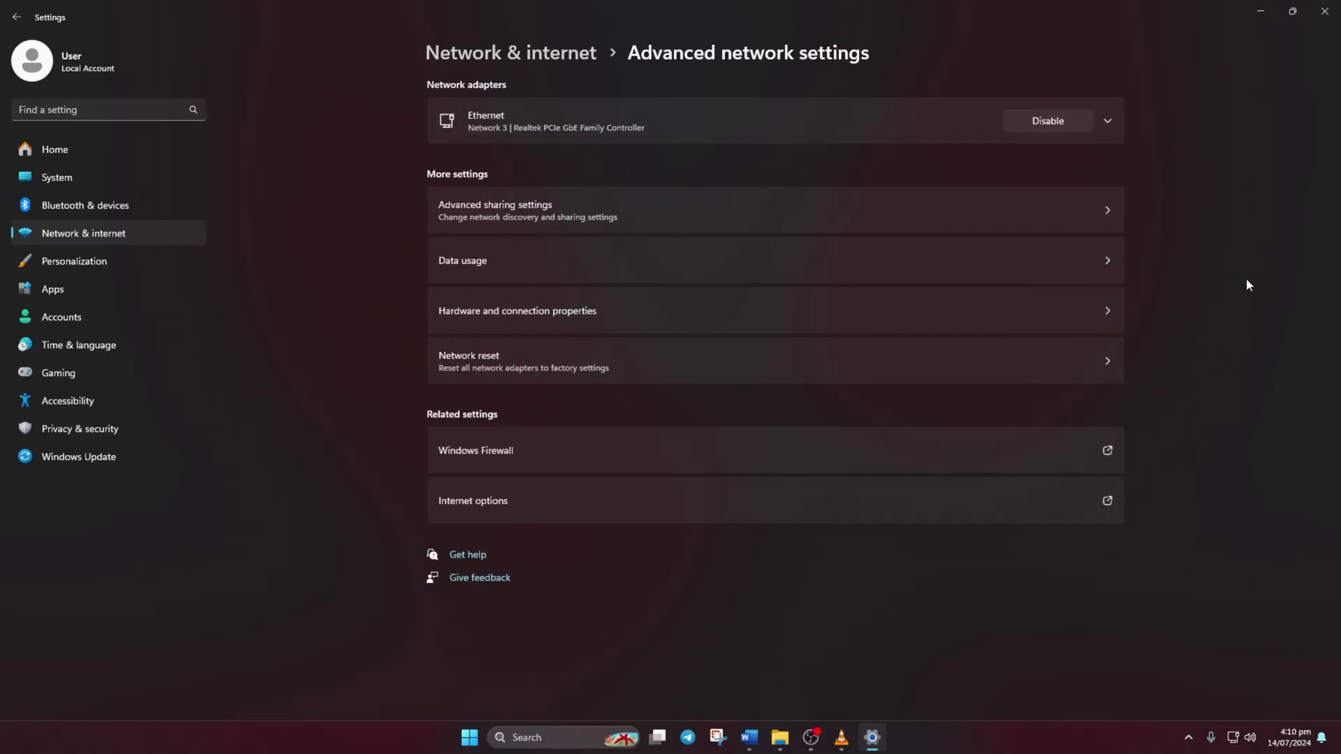
Reset all network adapters with Network reset, confirm, and dismiss the shutdown notice
click(731, 377)
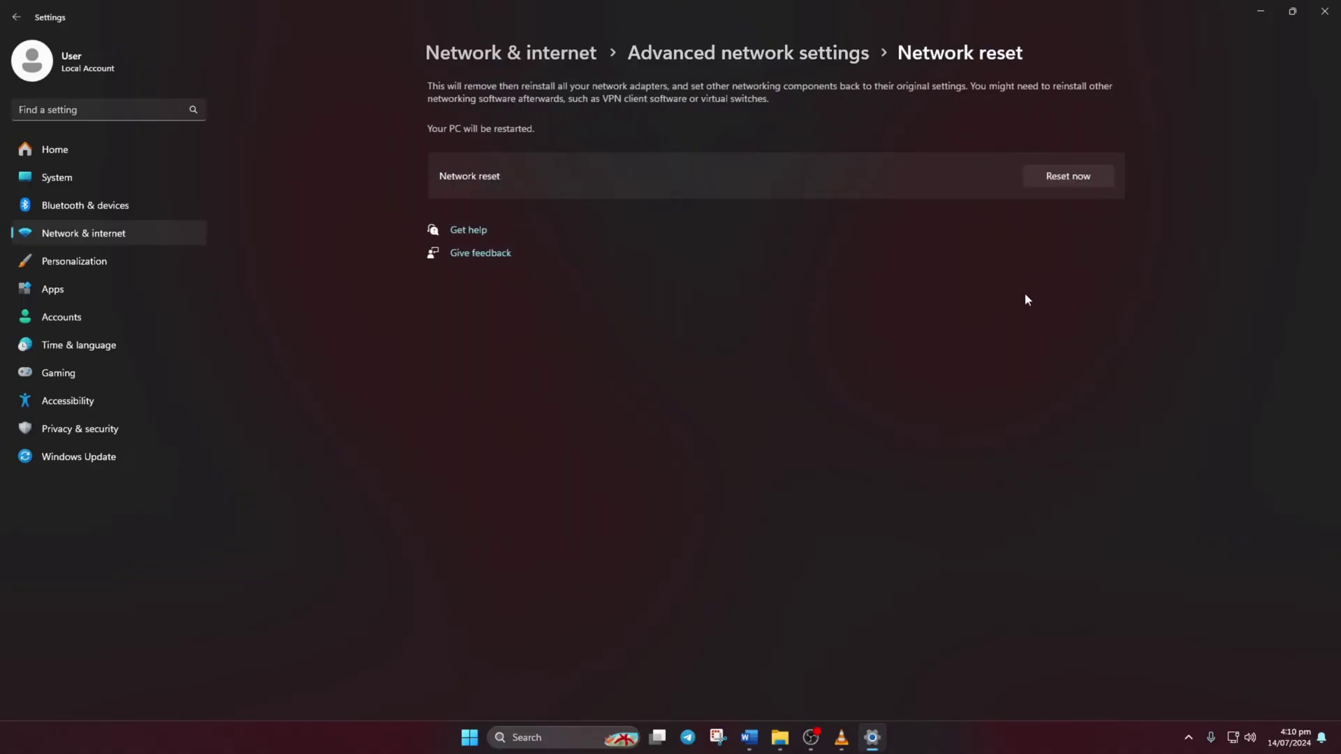
click(1060, 177)
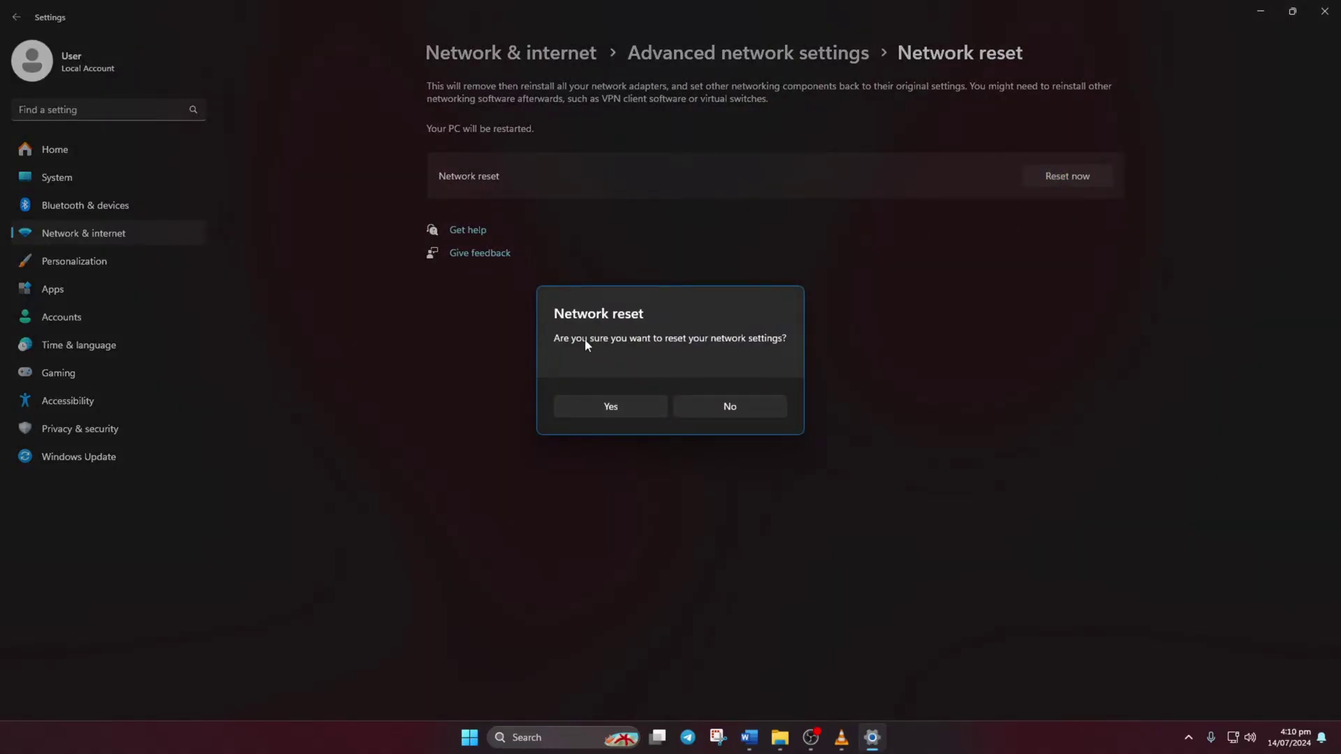
click(599, 405)
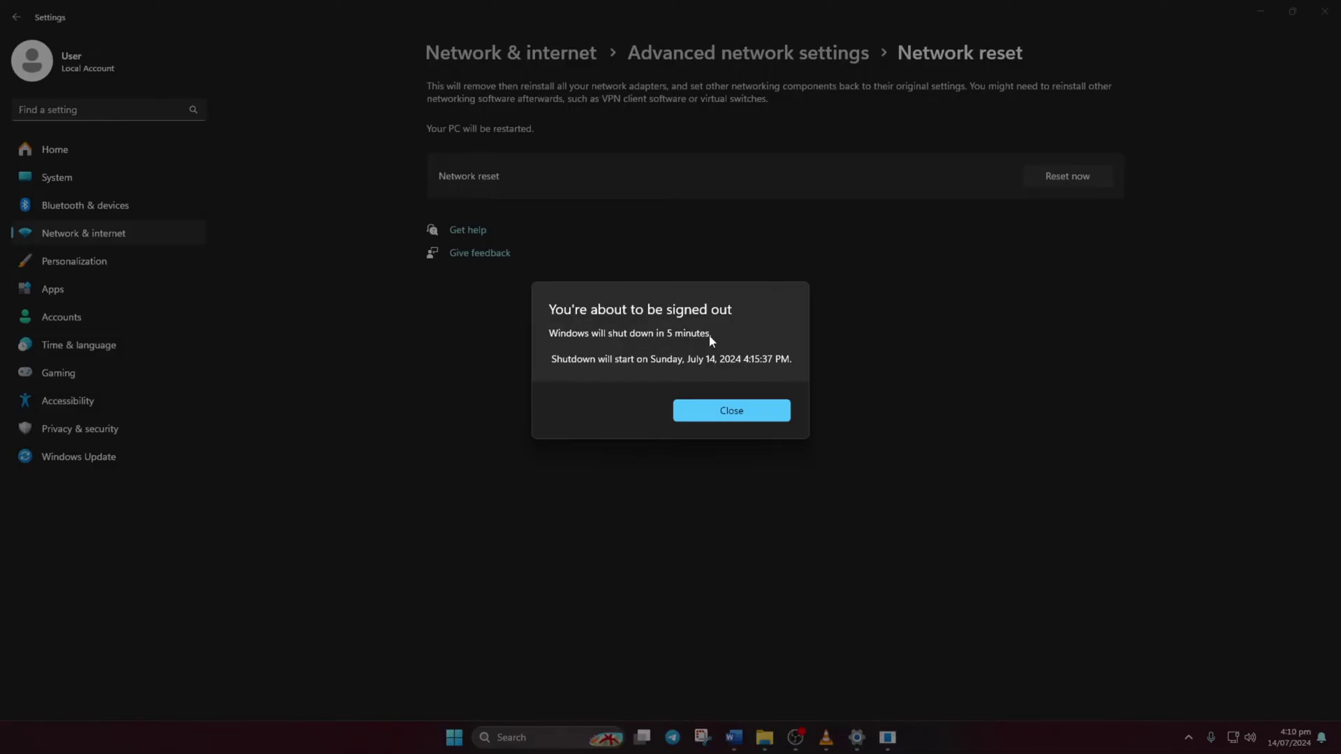
click(761, 417)
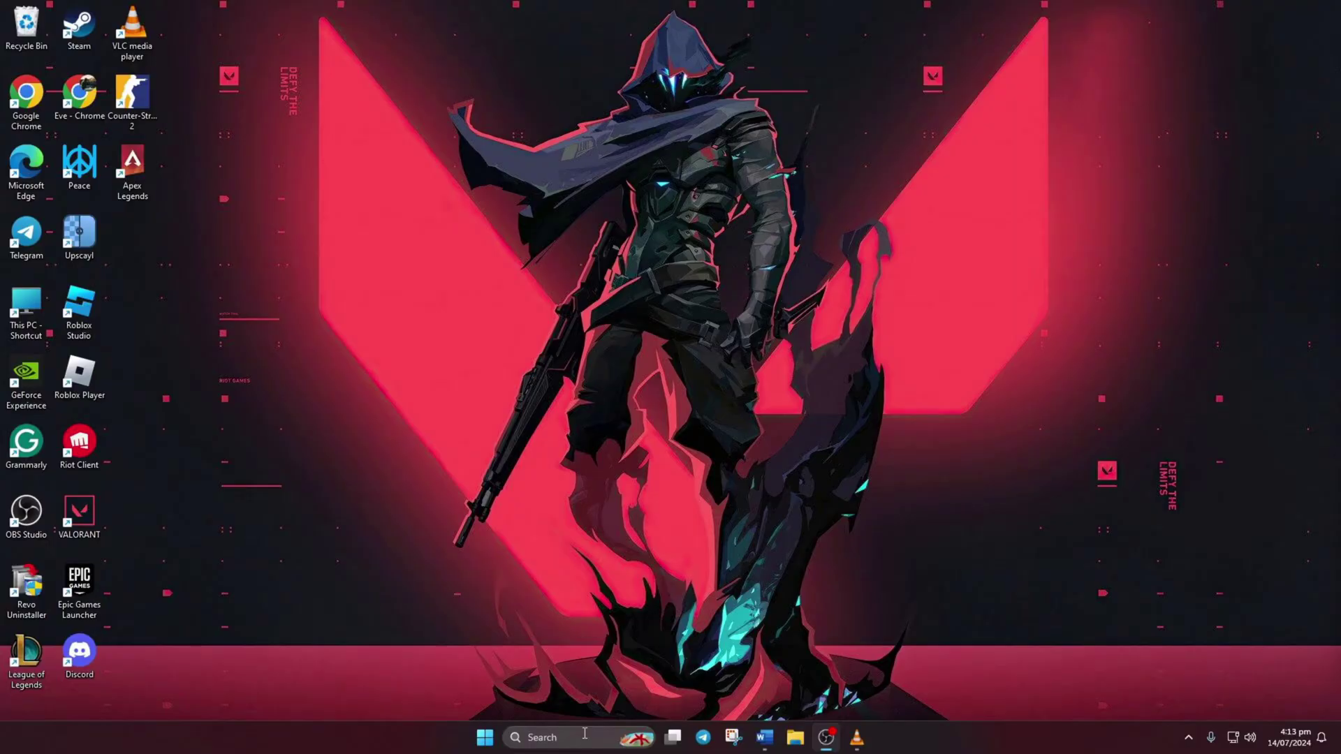
Find Command Prompt through taskbar search, launch it, and maximize its window
click(584, 734)
text(cmd)
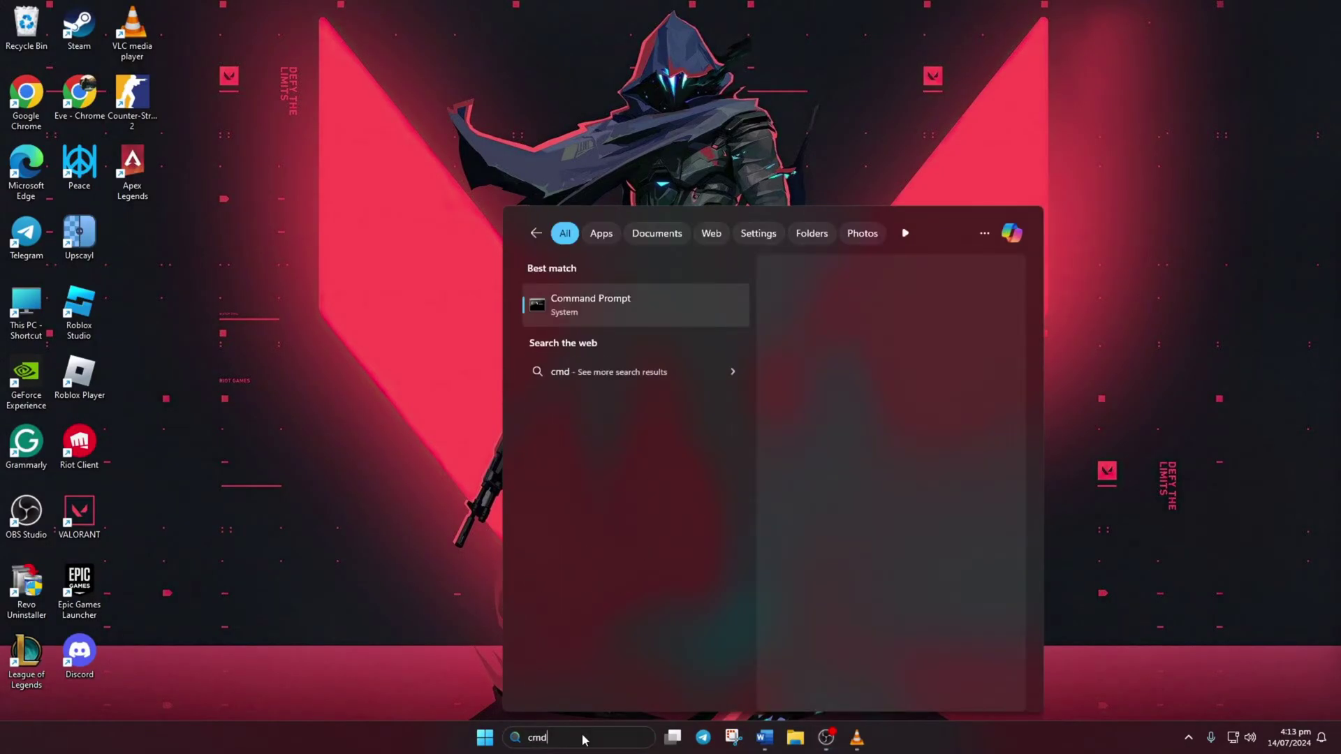
click(633, 304)
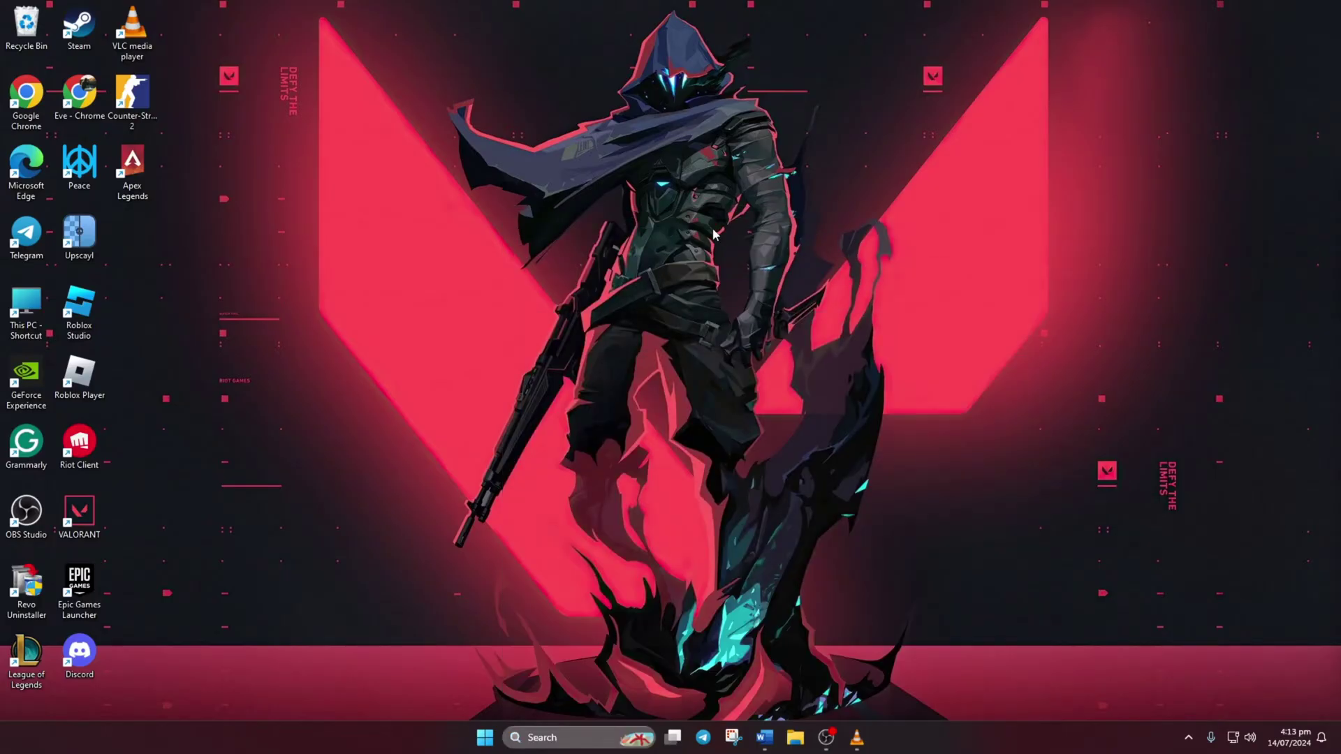
click(741, 34)
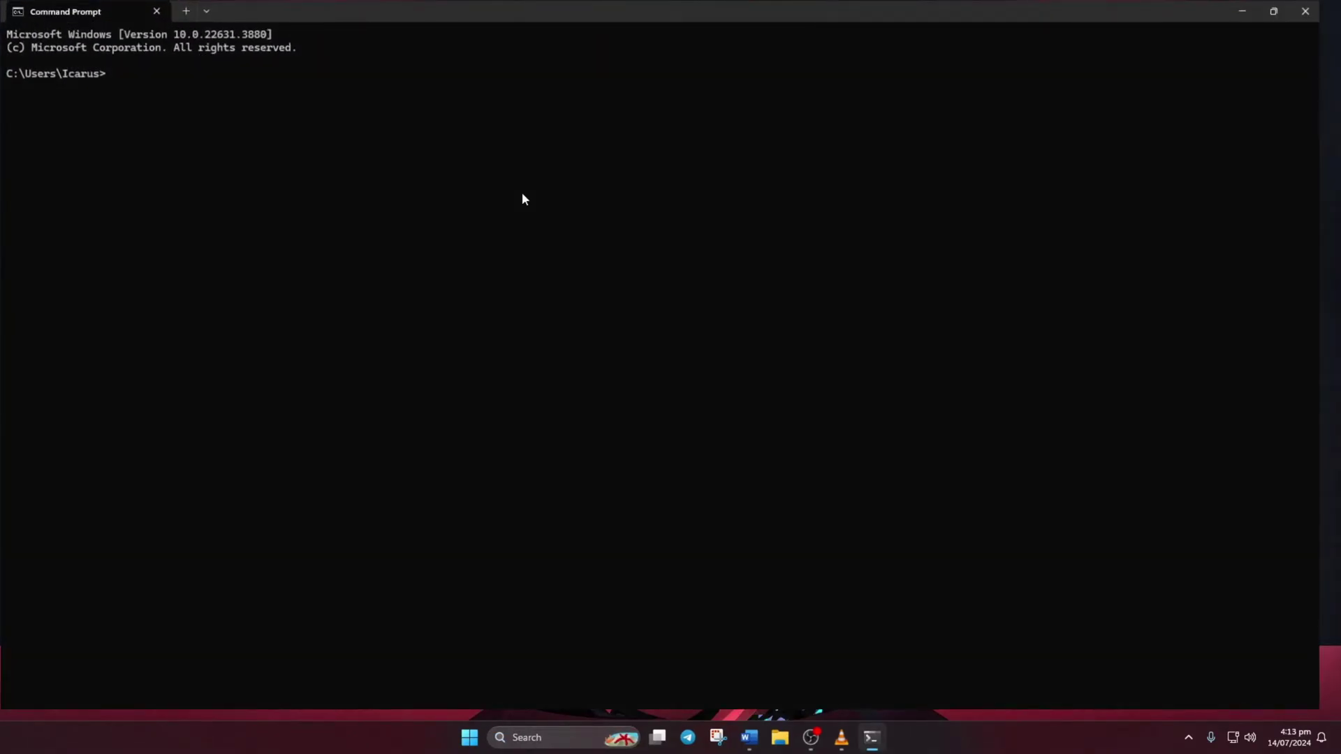
text(ping )
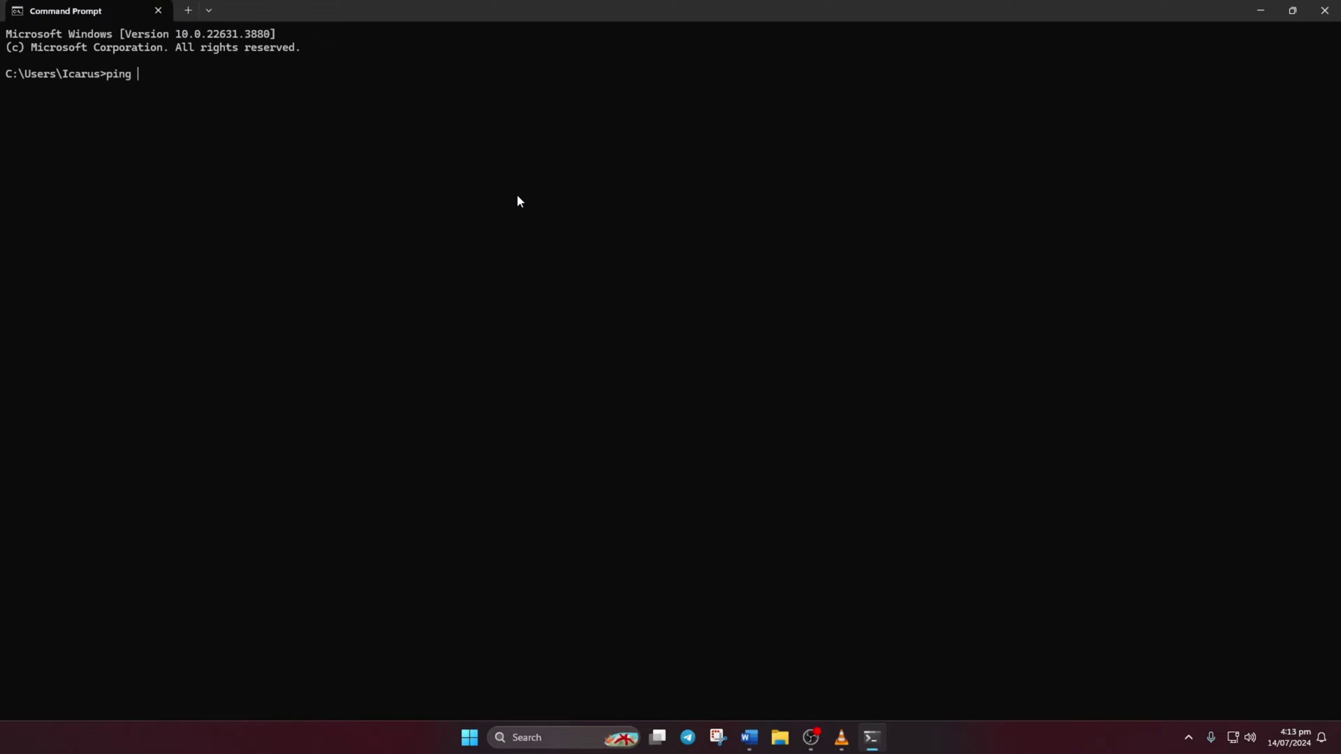
text(1.1.1.)
text(1)
Ping 1.1.1.1 and highlight its 9ms average round-trip time
key(Return)
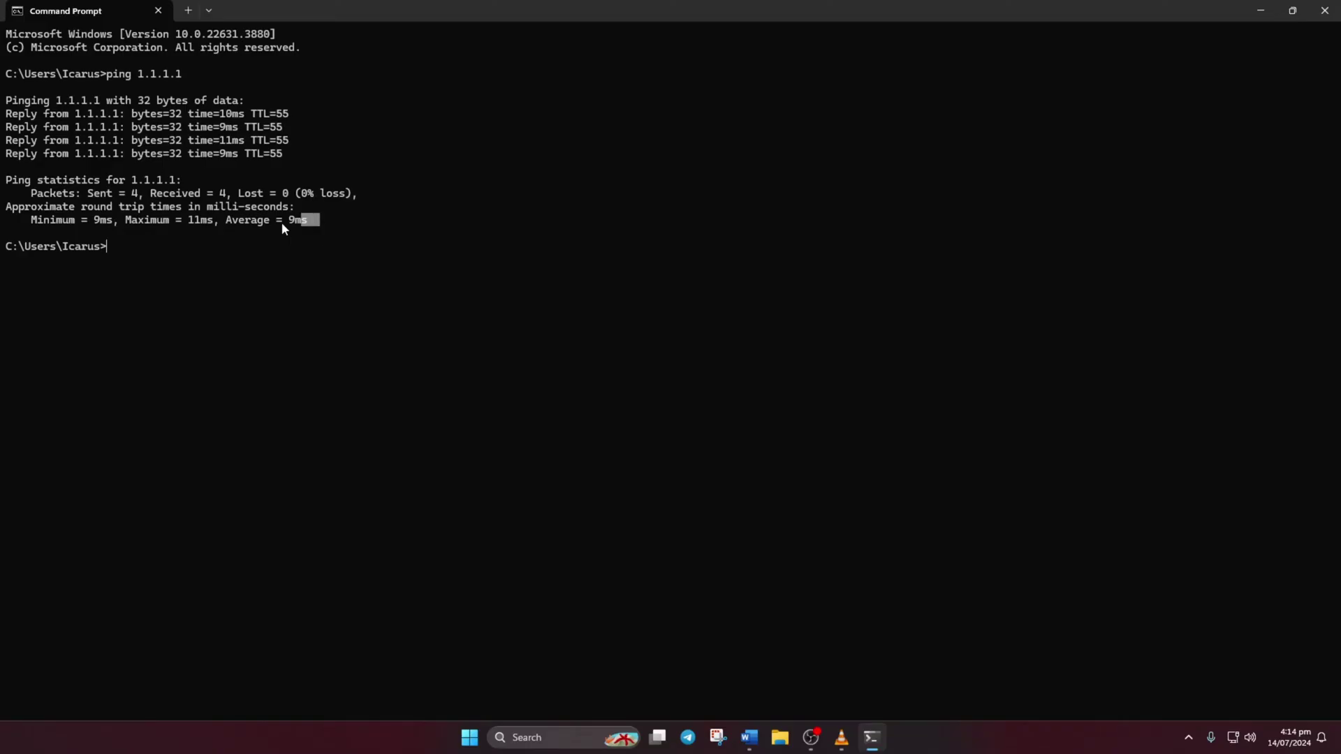
drag(314, 220, 31, 222)
click(154, 244)
text(.8.8.8)
Ping 8.8.8.8 and compare its 78ms average against the 1.1.1.1 statistics
key(Return)
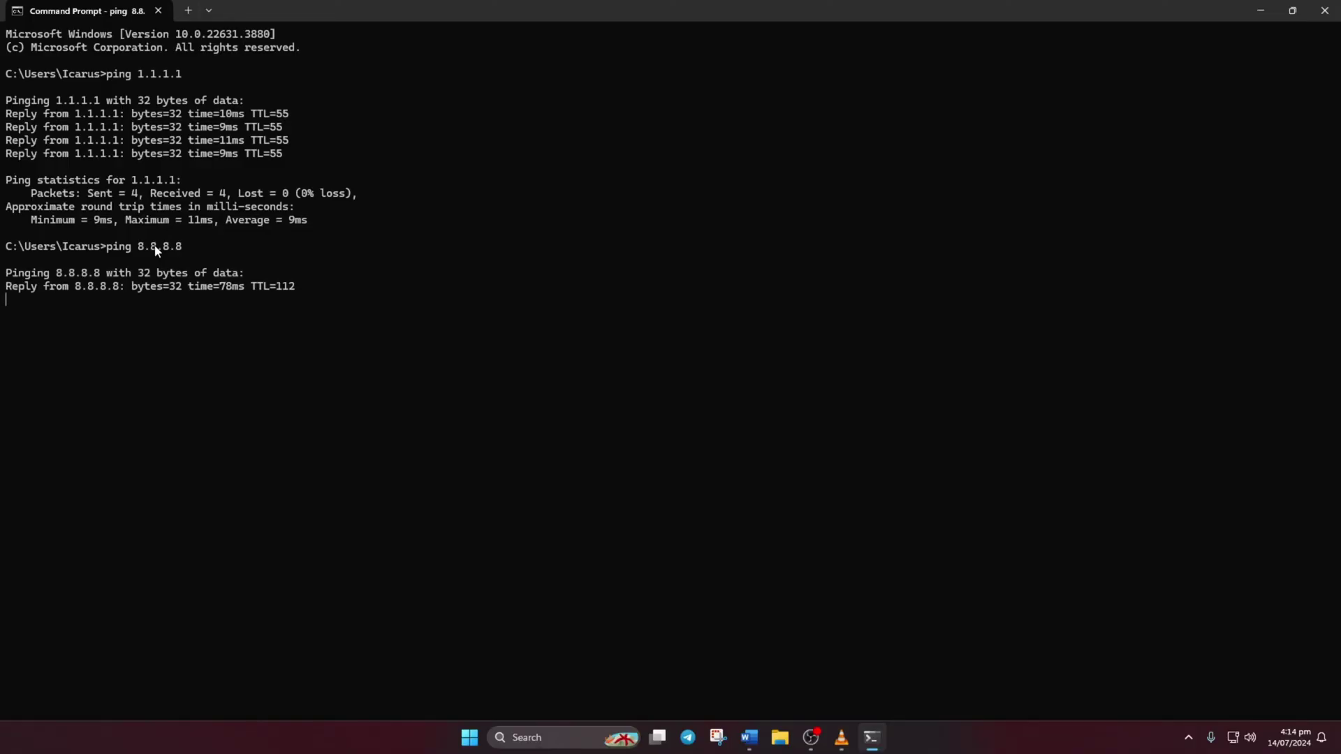
drag(332, 392, 23, 392)
click(440, 354)
drag(25, 220, 321, 225)
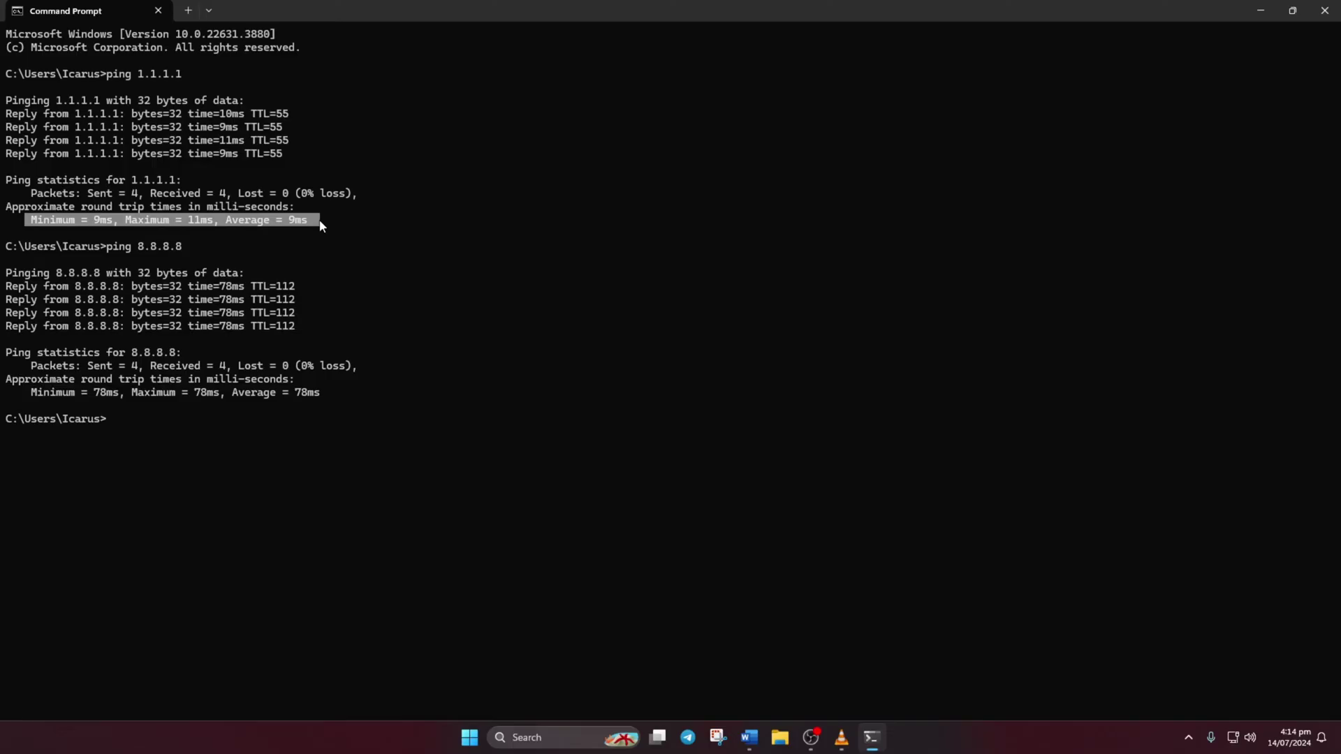
right_click(294, 212)
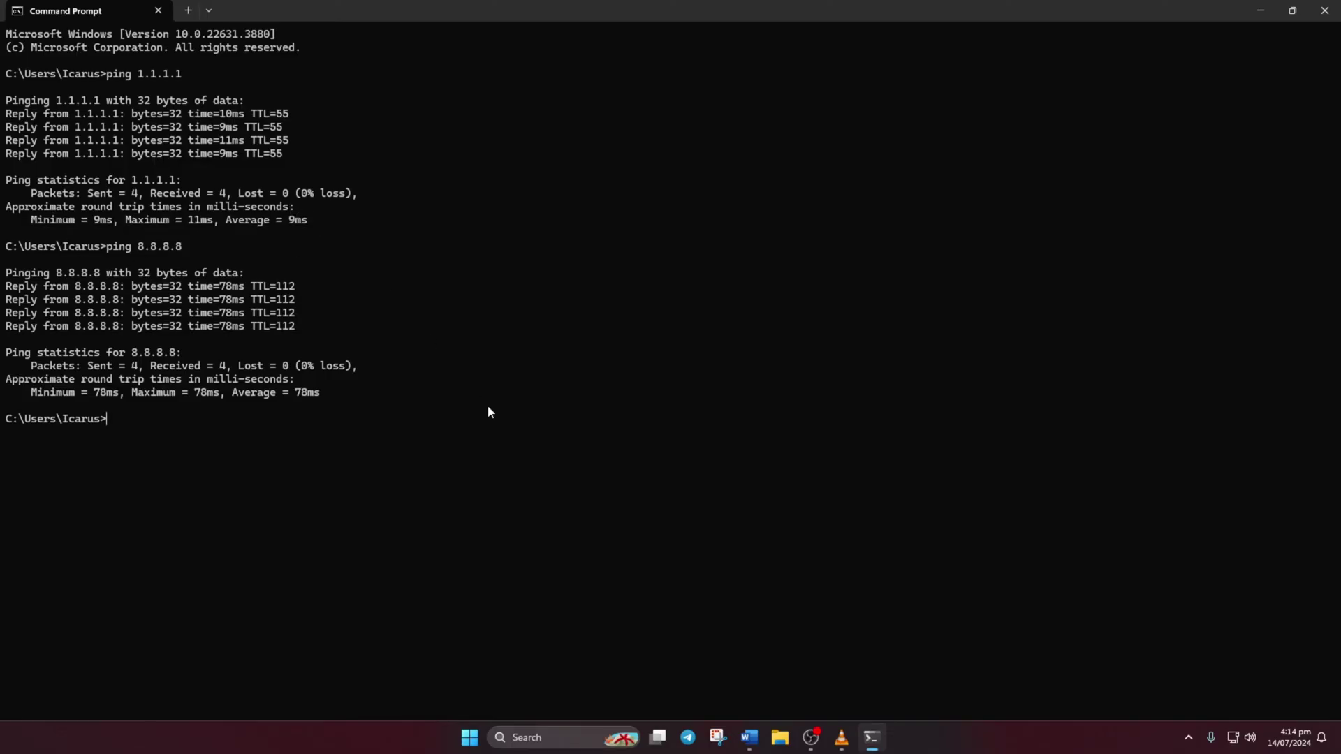
Reopen Settings and view the Ethernet page, showing DNS assignment as Automatic (DHCP)
click(469, 733)
click(504, 352)
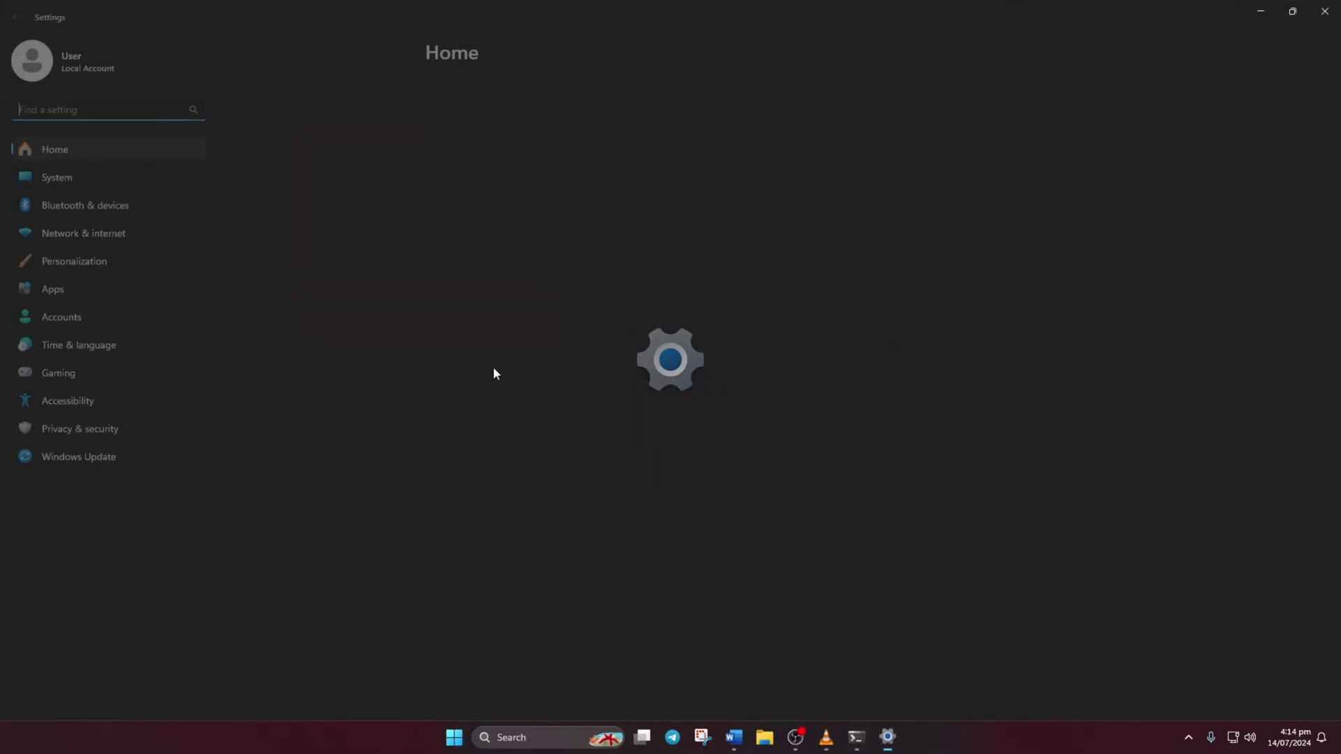
click(30, 236)
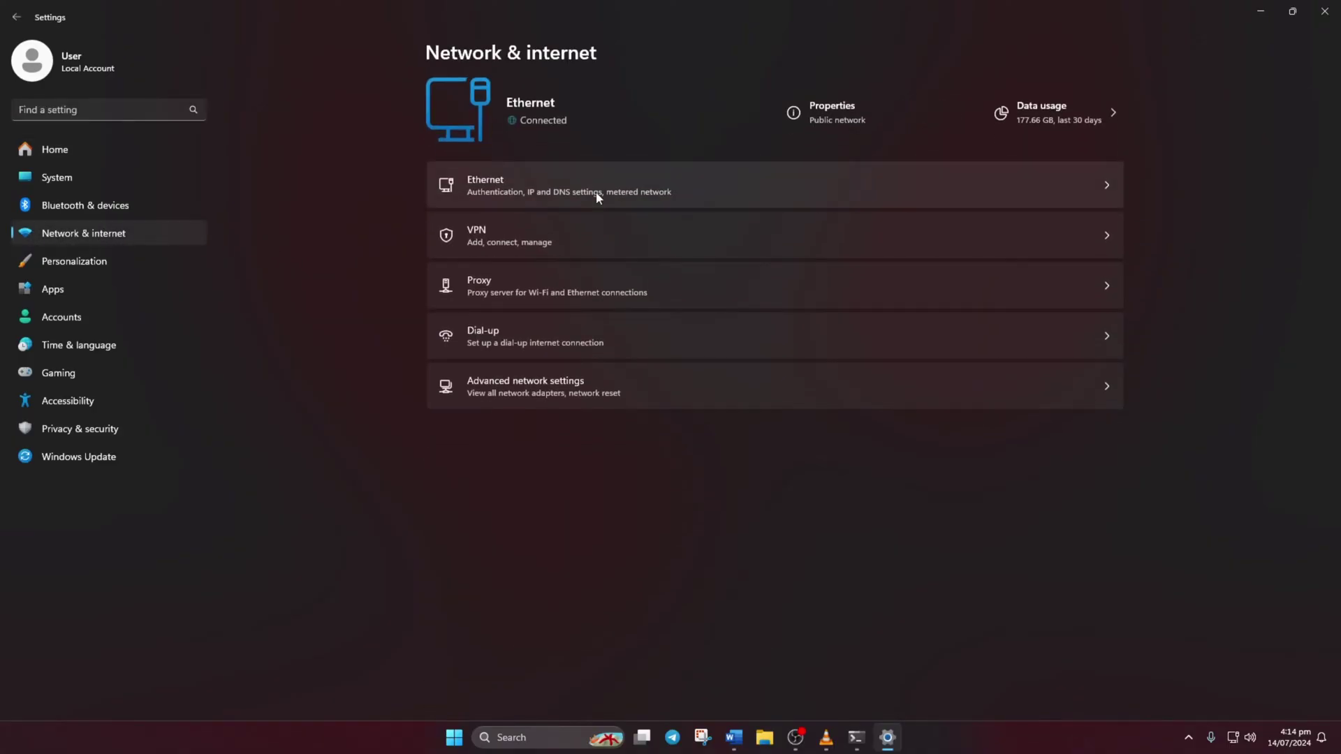
click(680, 187)
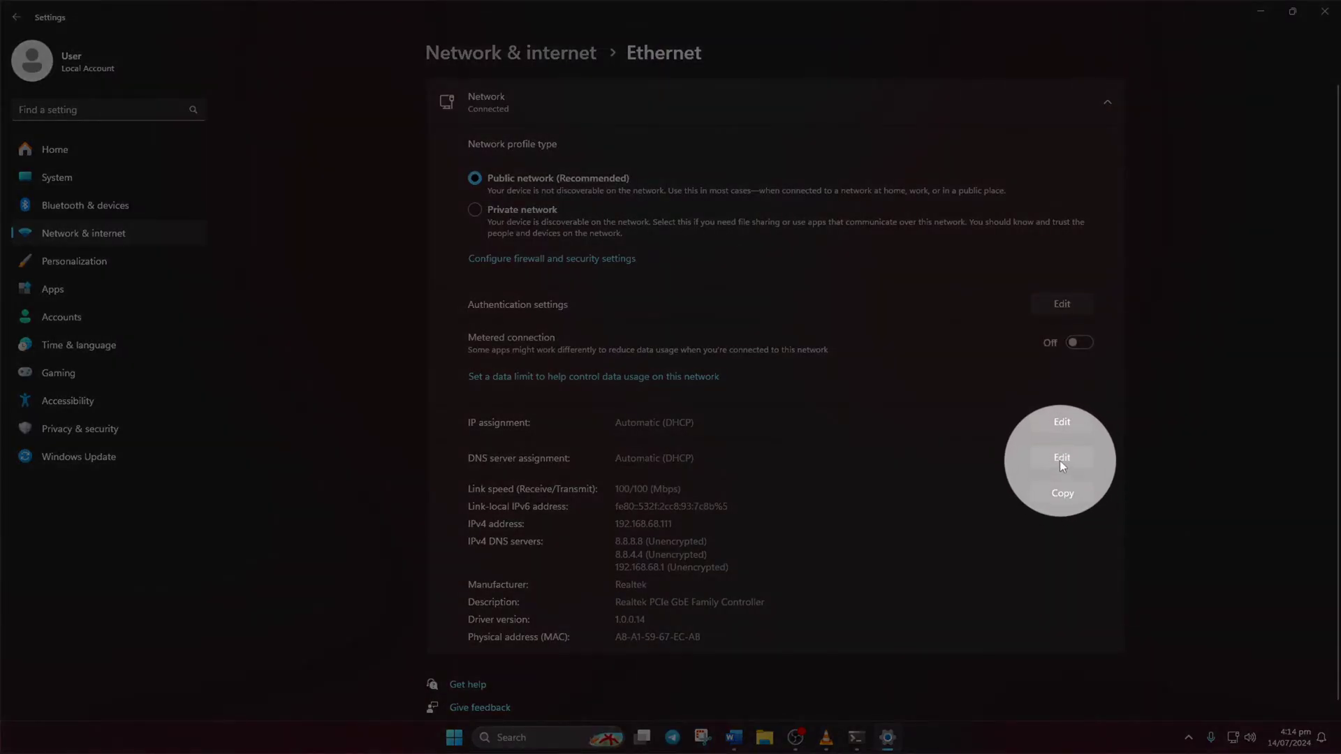
Switch Ethernet DNS to Manual IPv4 with preferred 8.8.8.8 and alternate 8.8.4.4, then save
click(1059, 459)
click(632, 339)
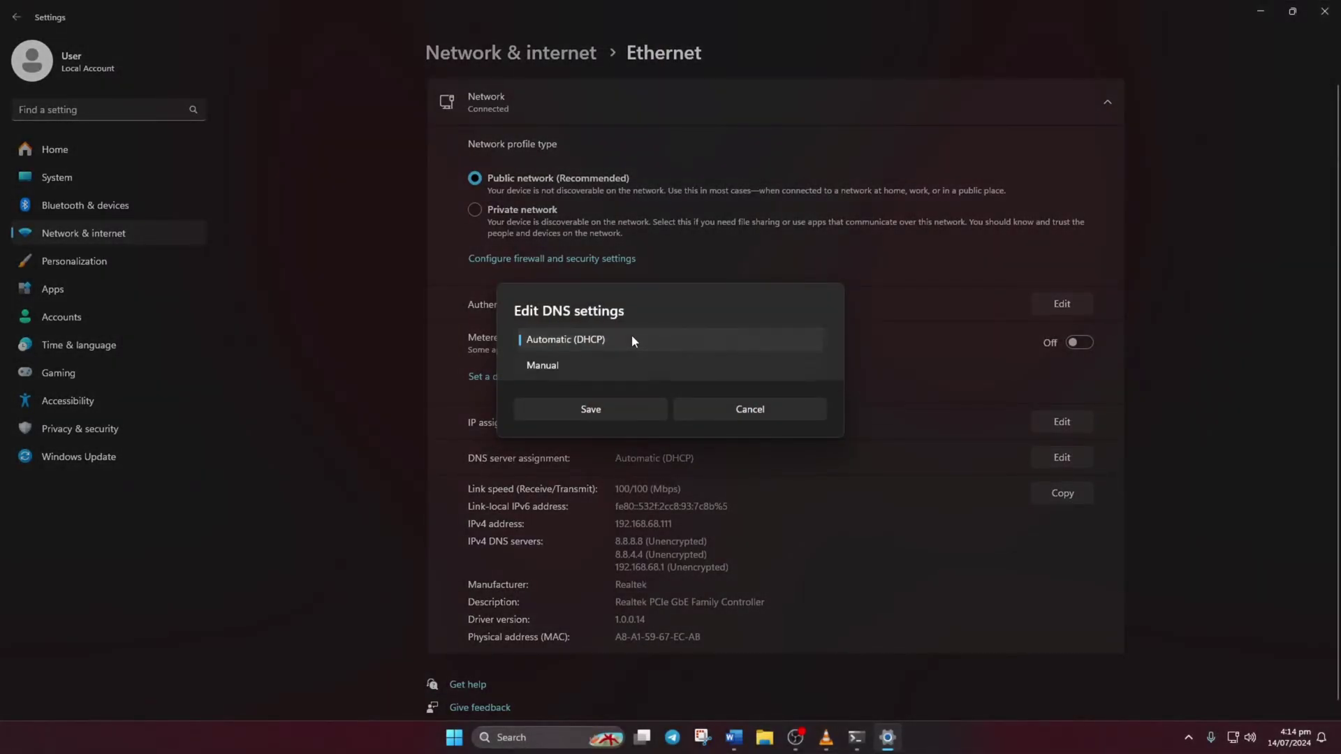
click(593, 366)
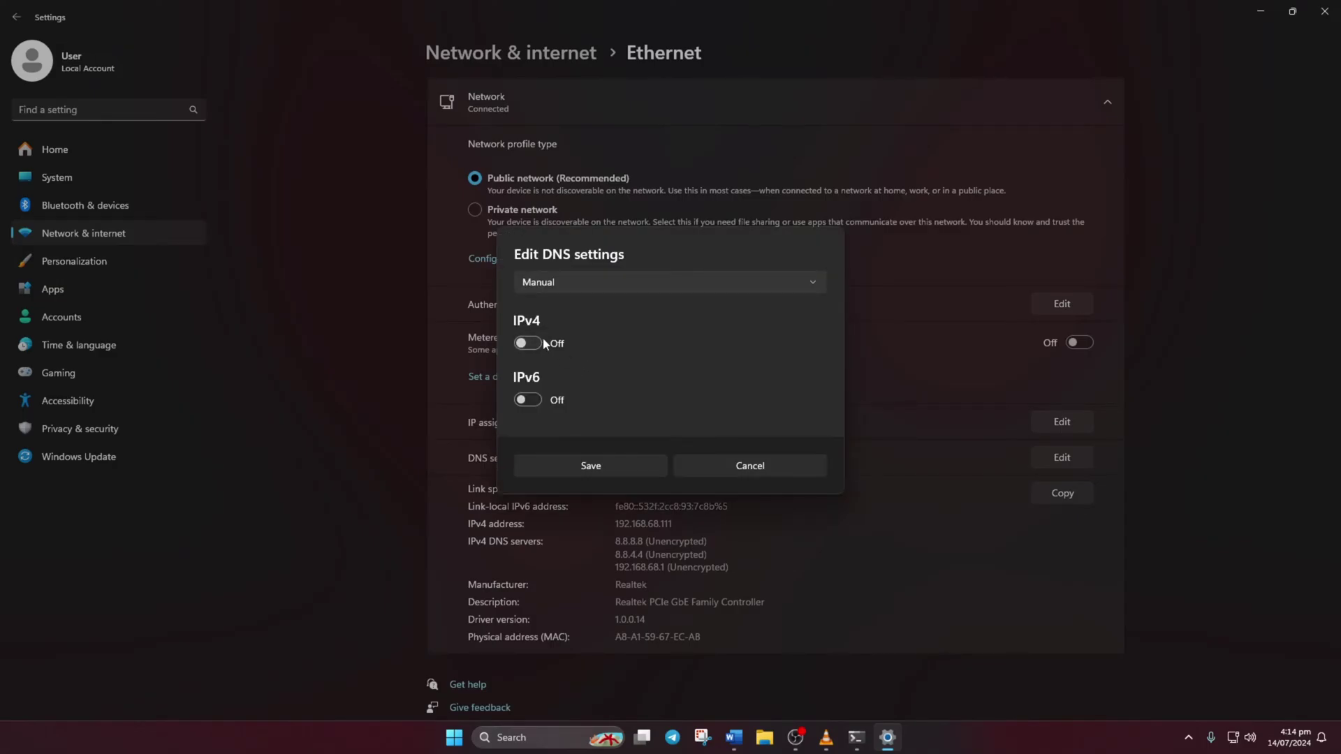
click(526, 343)
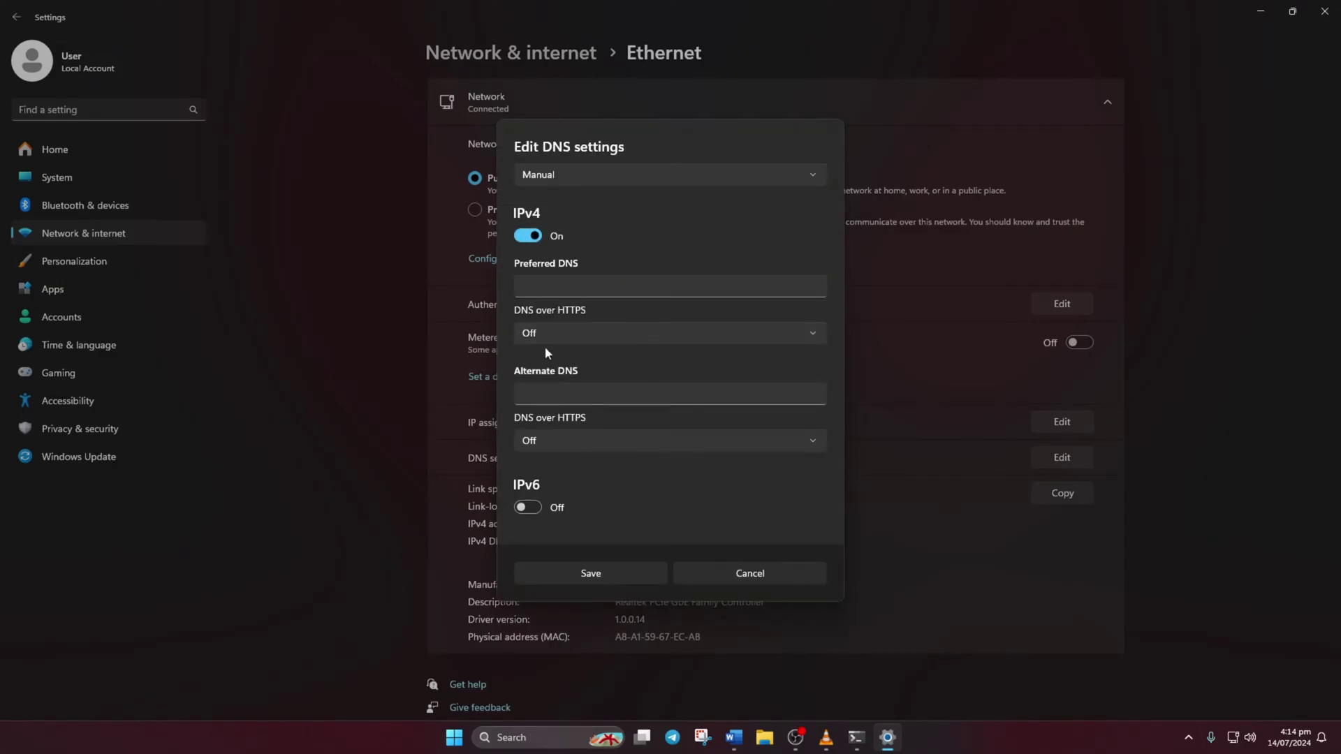
click(559, 291)
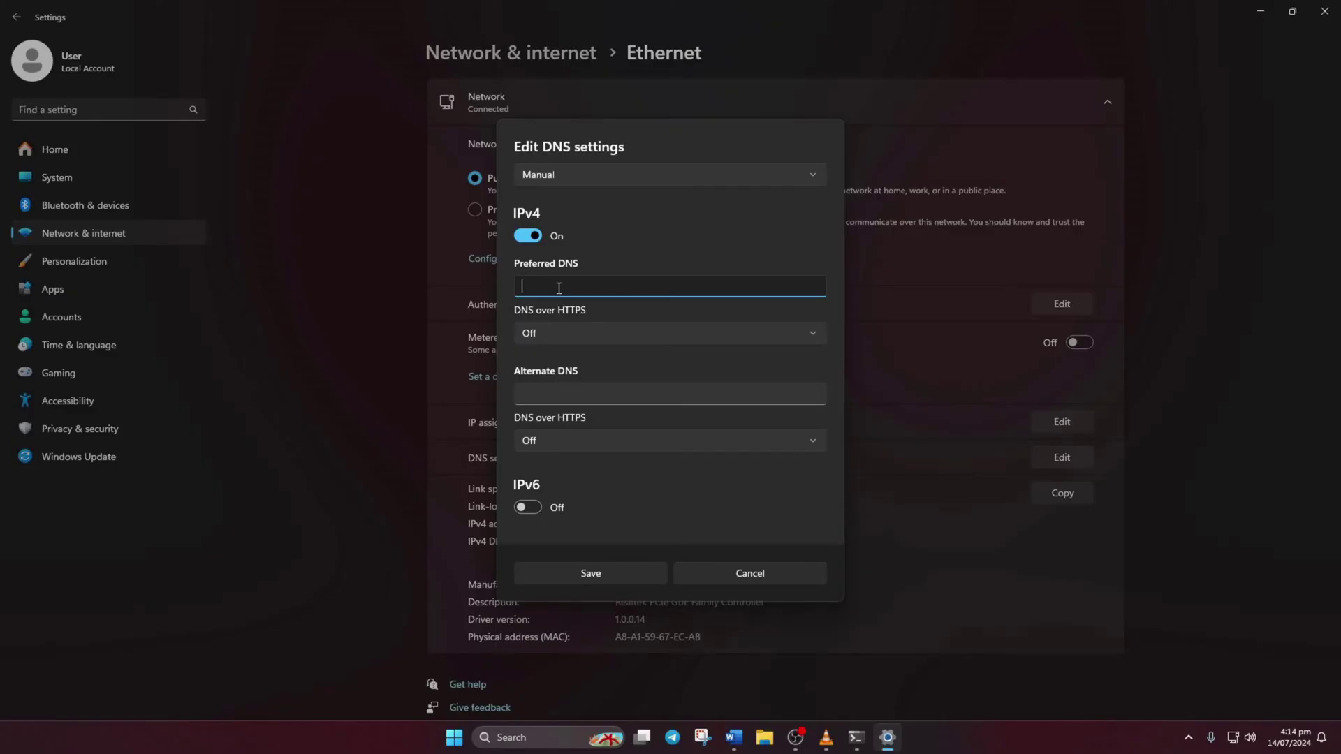
text(1.1.1)
text(.1)
click(557, 392)
text(1.0.0.)
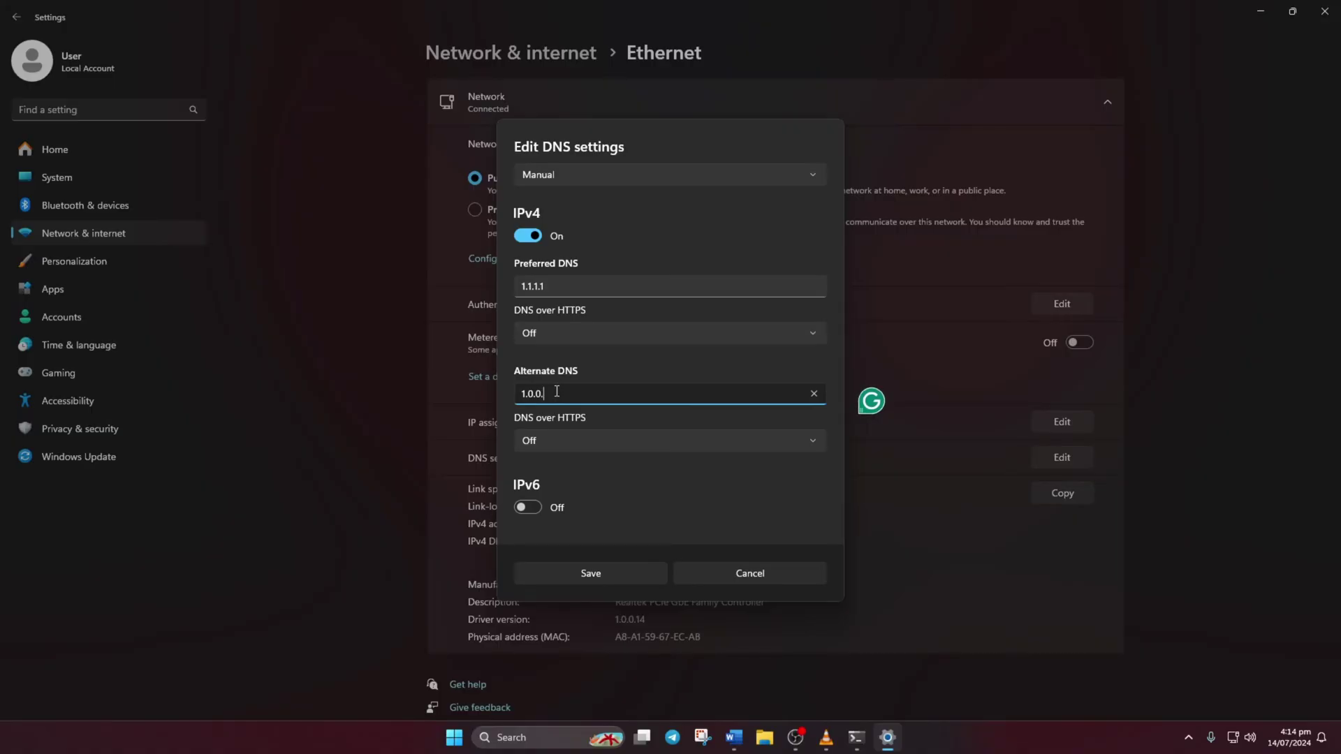
text(1)
double_click(571, 286)
text(8.8.8.)
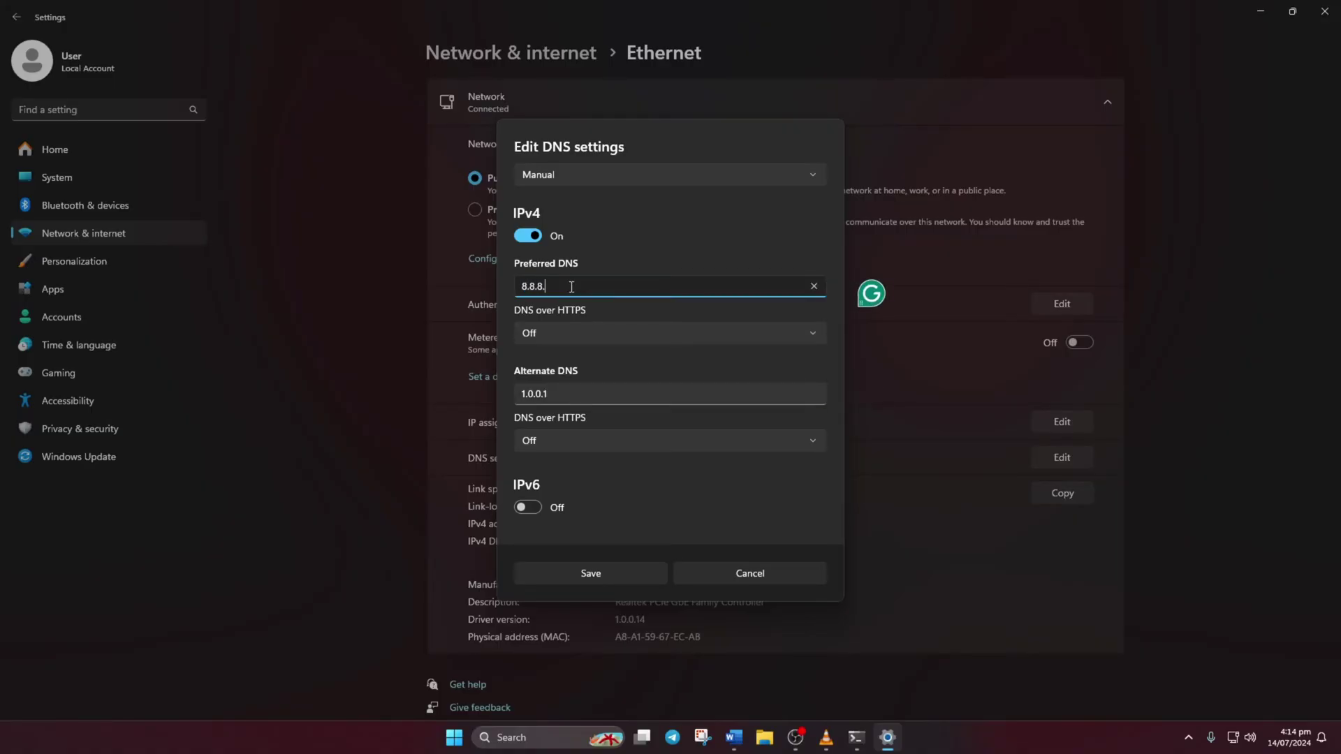
text(8)
double_click(569, 393)
text(8.8.4.)
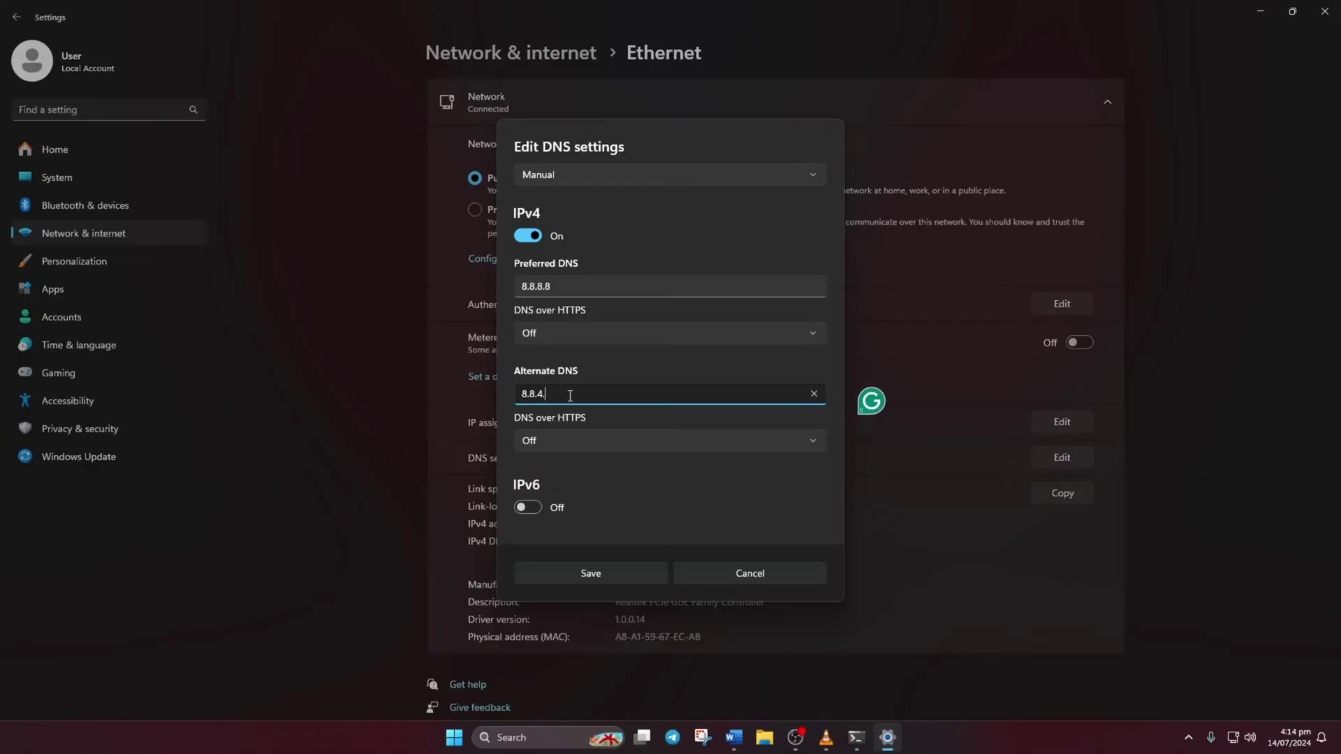
text(4)
click(579, 576)
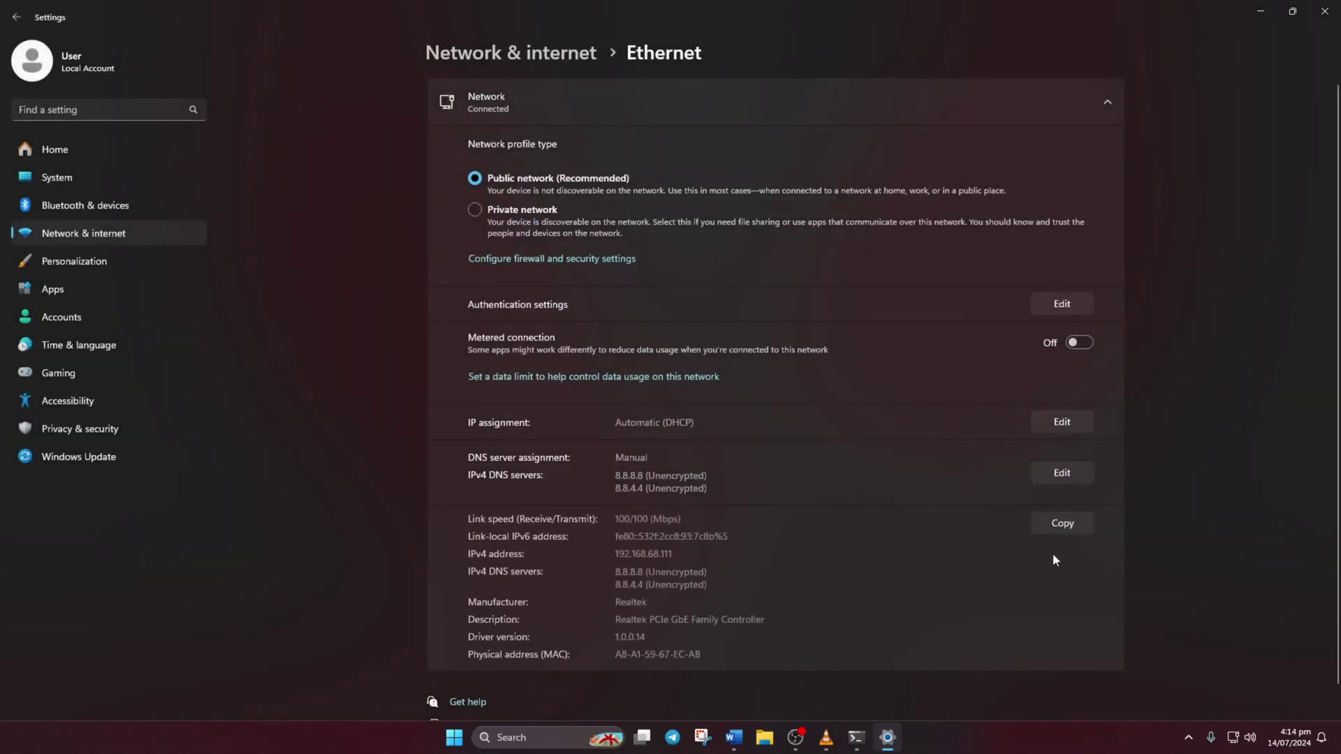
Close Settings and Command Prompt, then launch the web browser from the desktop
click(1311, 7)
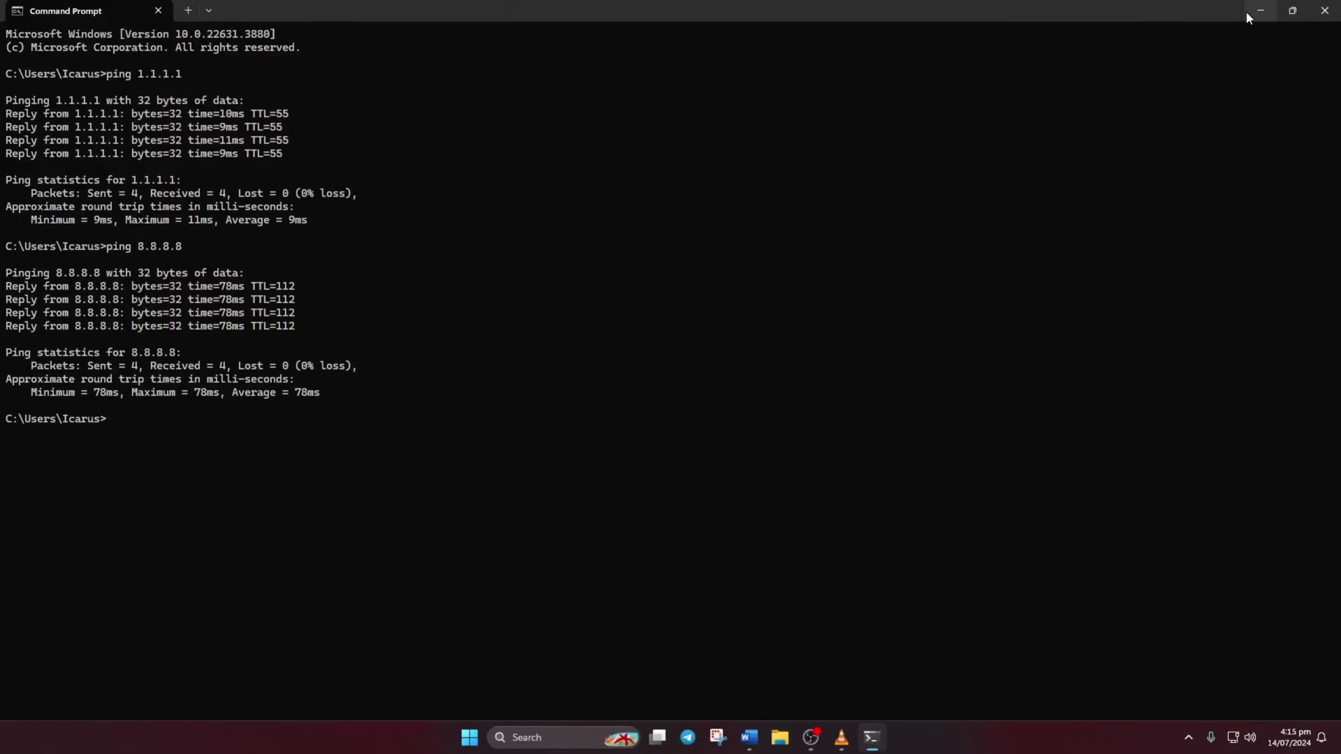
click(1309, 11)
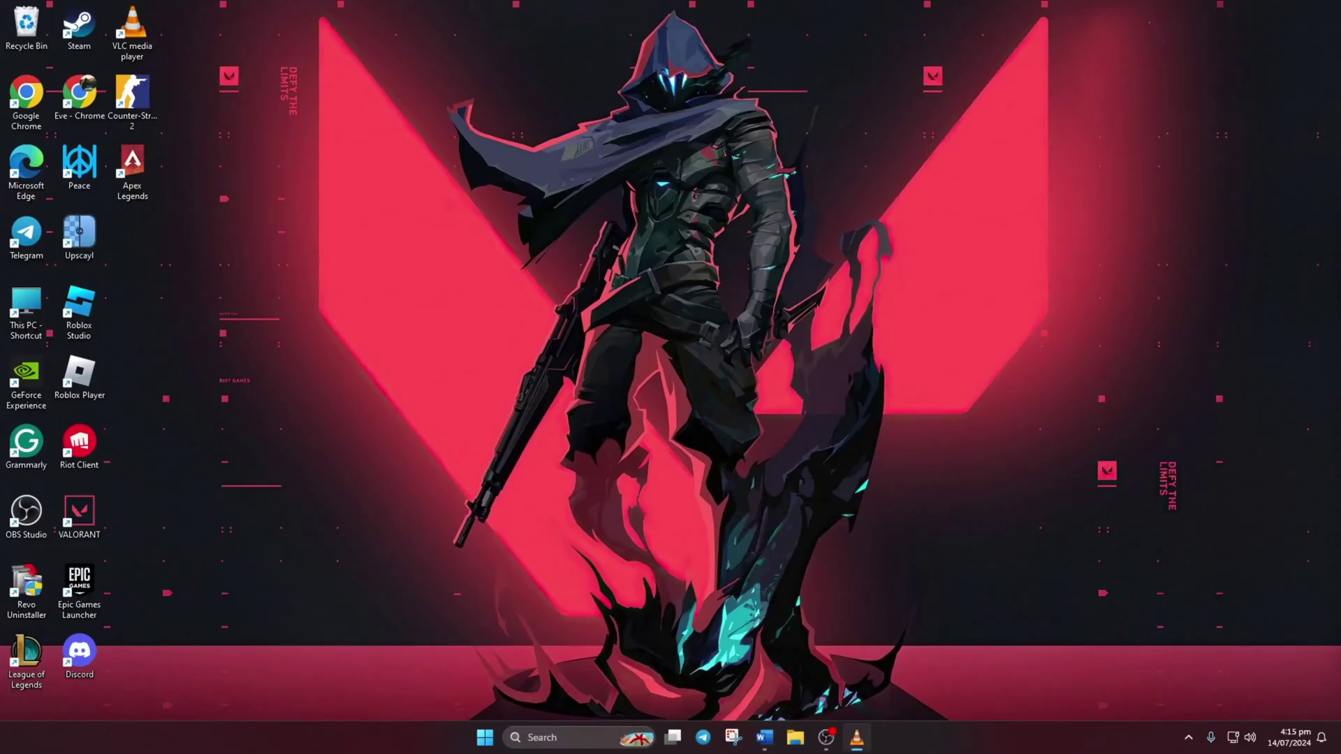
click(825, 738)
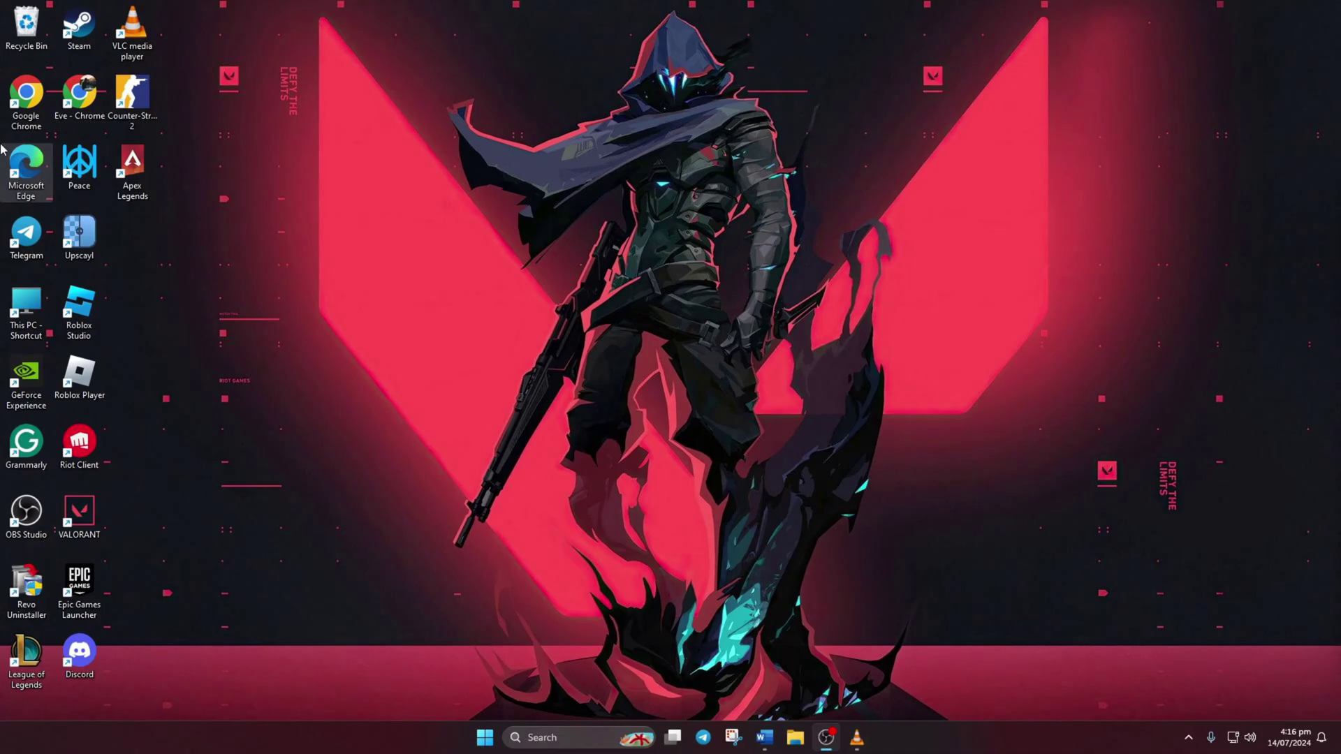
double_click(26, 99)
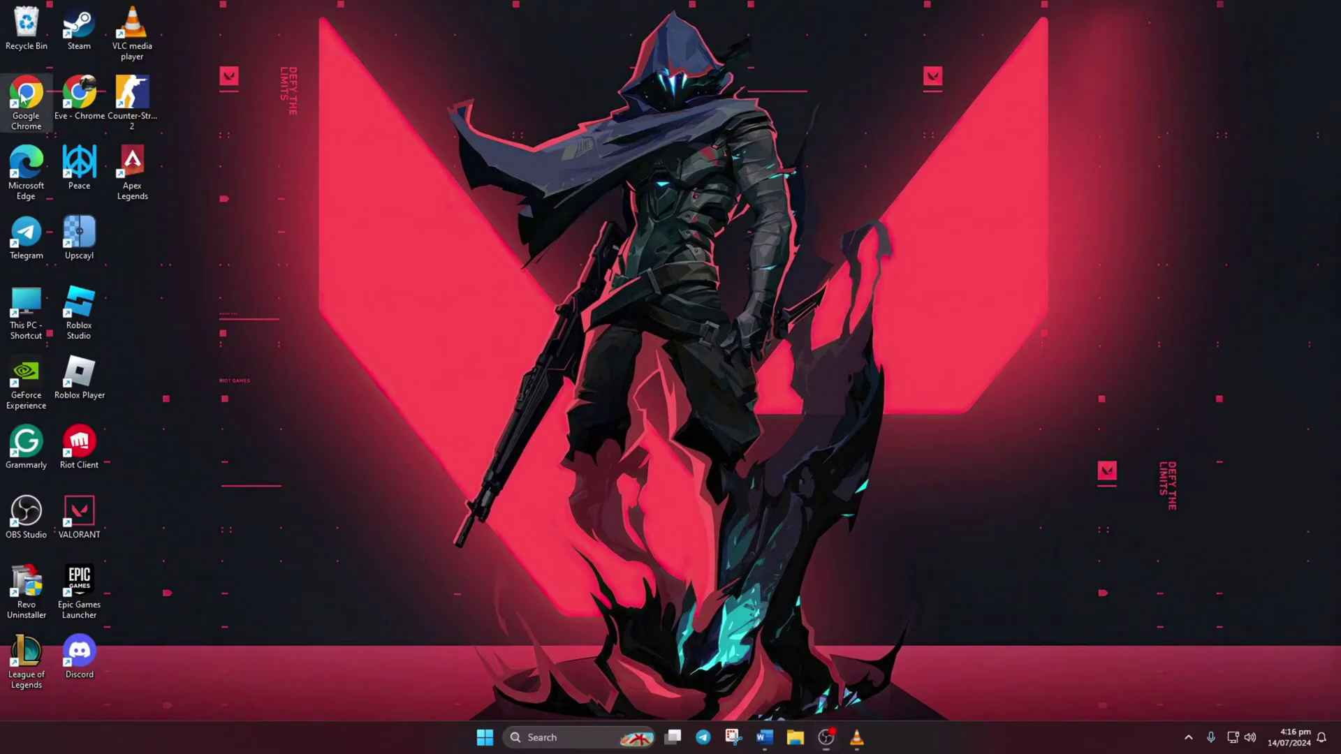
text(status.riotgames.com)
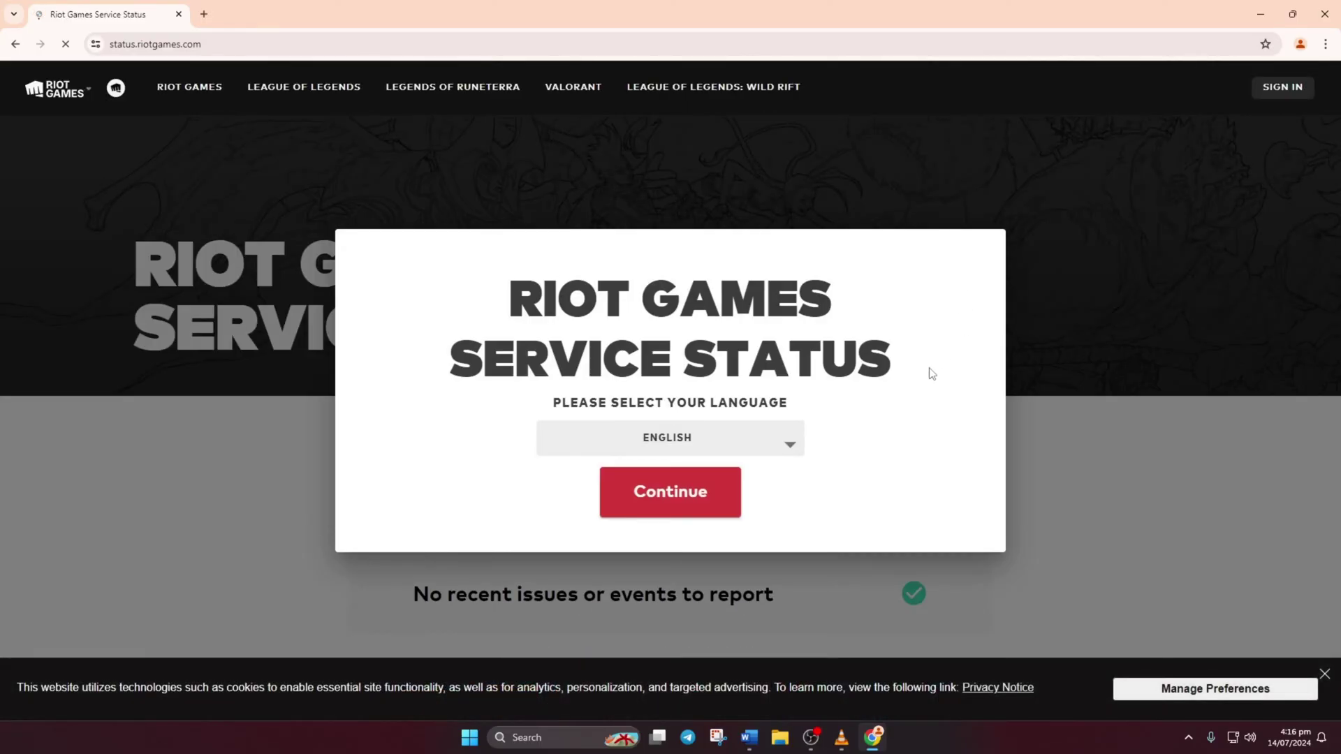
Keep English as the Riot Games Service Status site language and continue
click(784, 442)
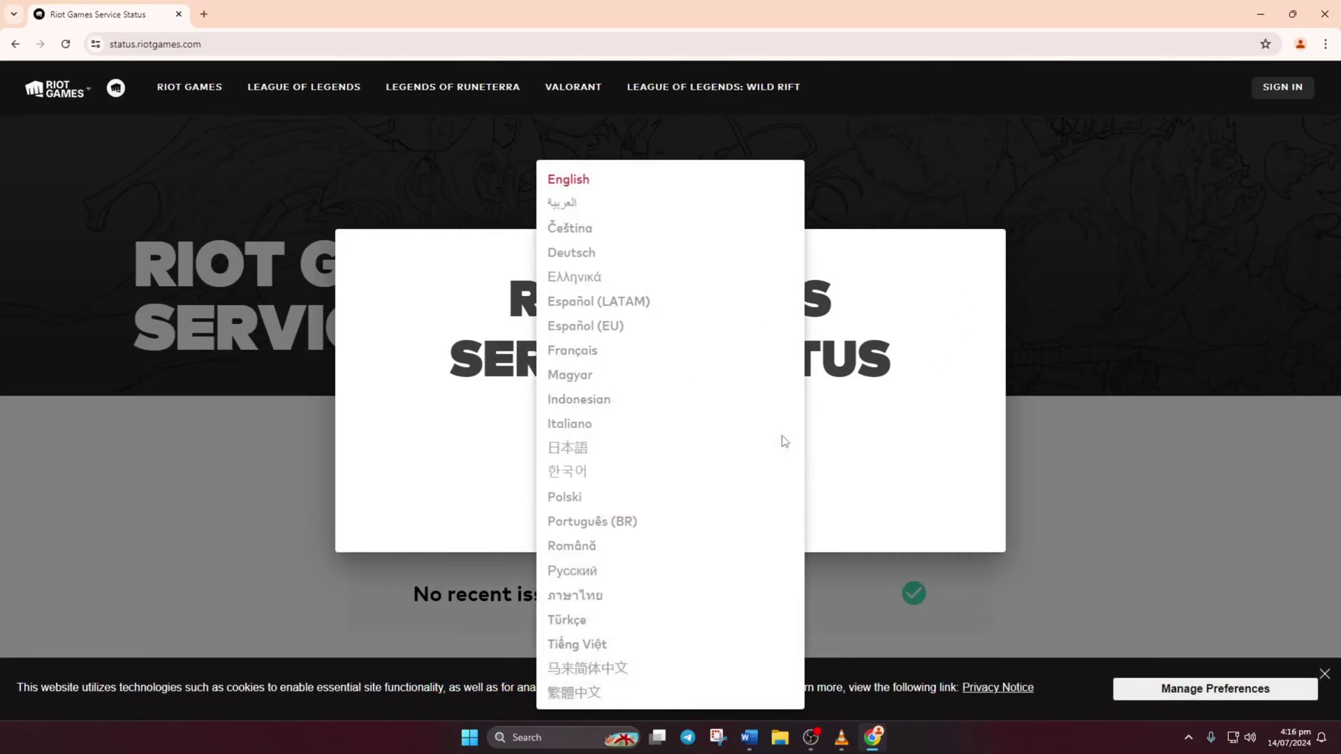
click(570, 191)
click(668, 495)
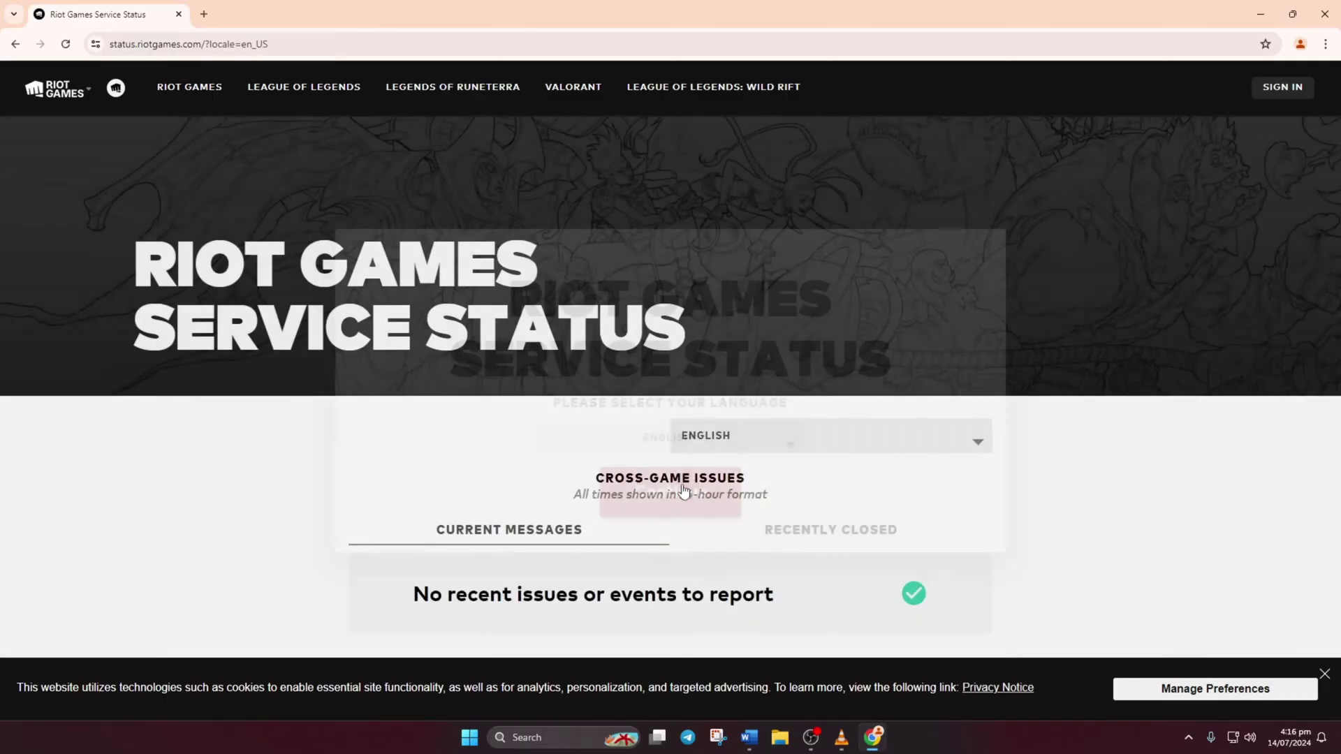
scroll(681, 494, down, 2)
scroll(765, 427, down, 3)
scroll(761, 422, down, 1)
scroll(897, 425, down, 2)
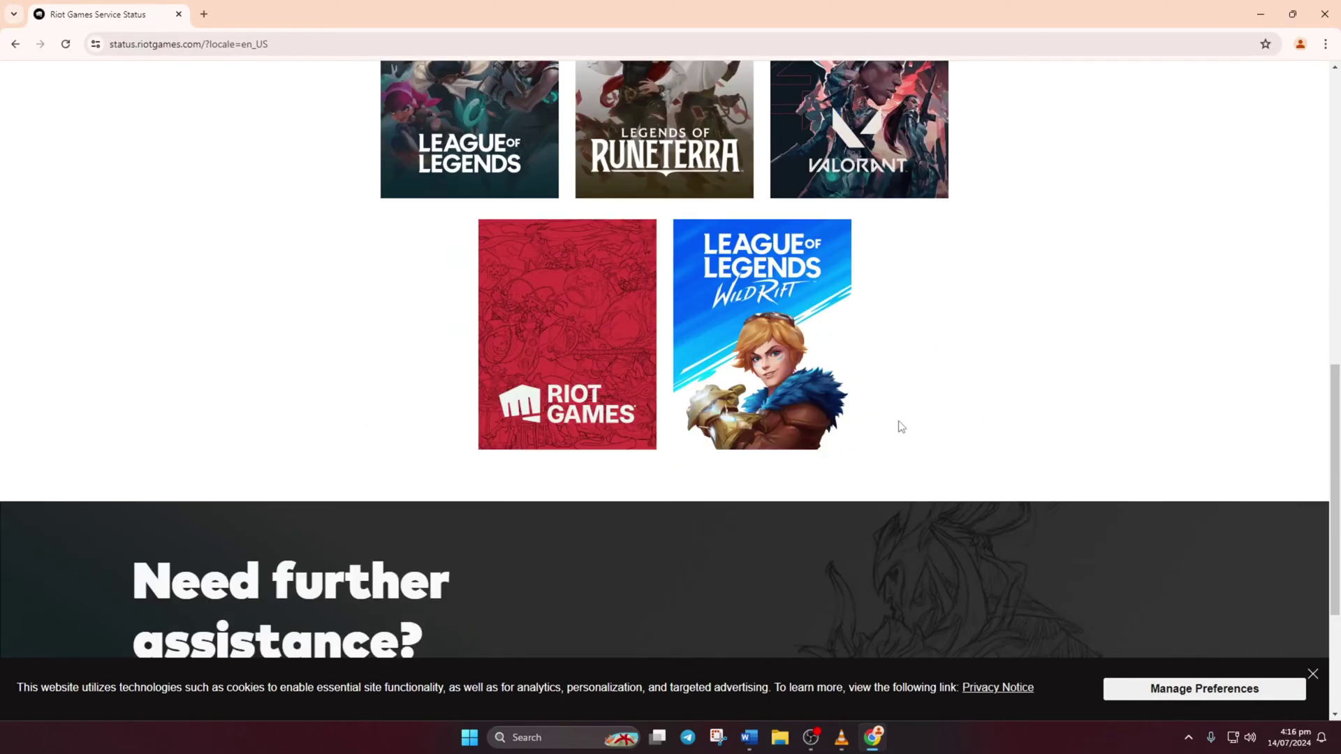
scroll(901, 427, up, 1)
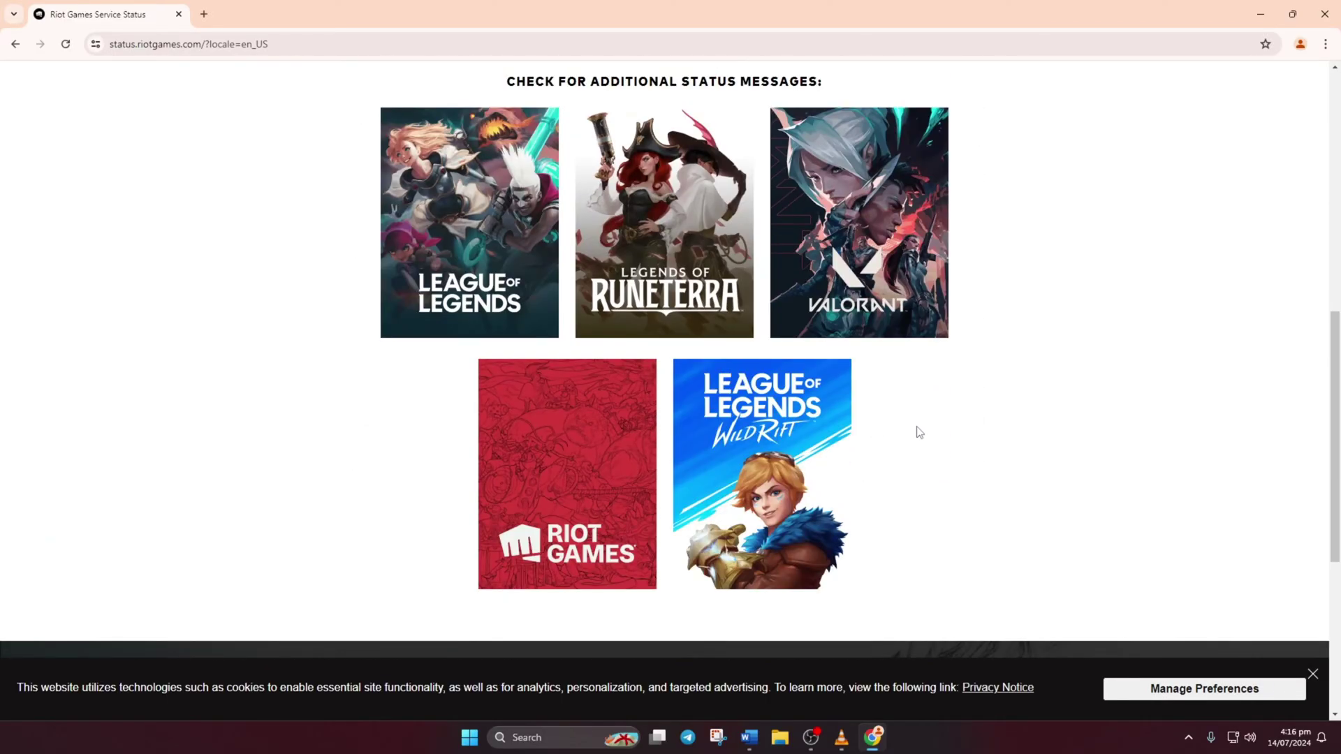
Open the VALORANT status page with Europe region and English language
click(882, 195)
click(637, 445)
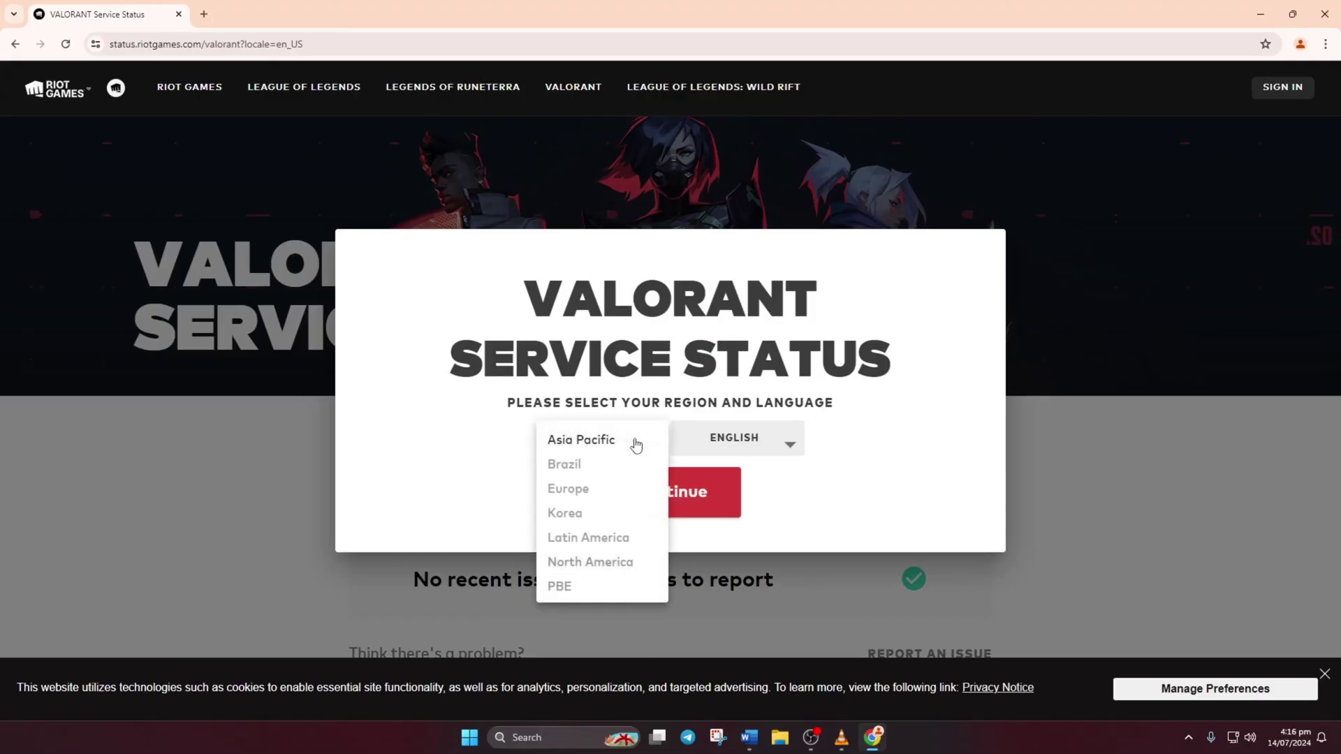
click(586, 489)
click(781, 442)
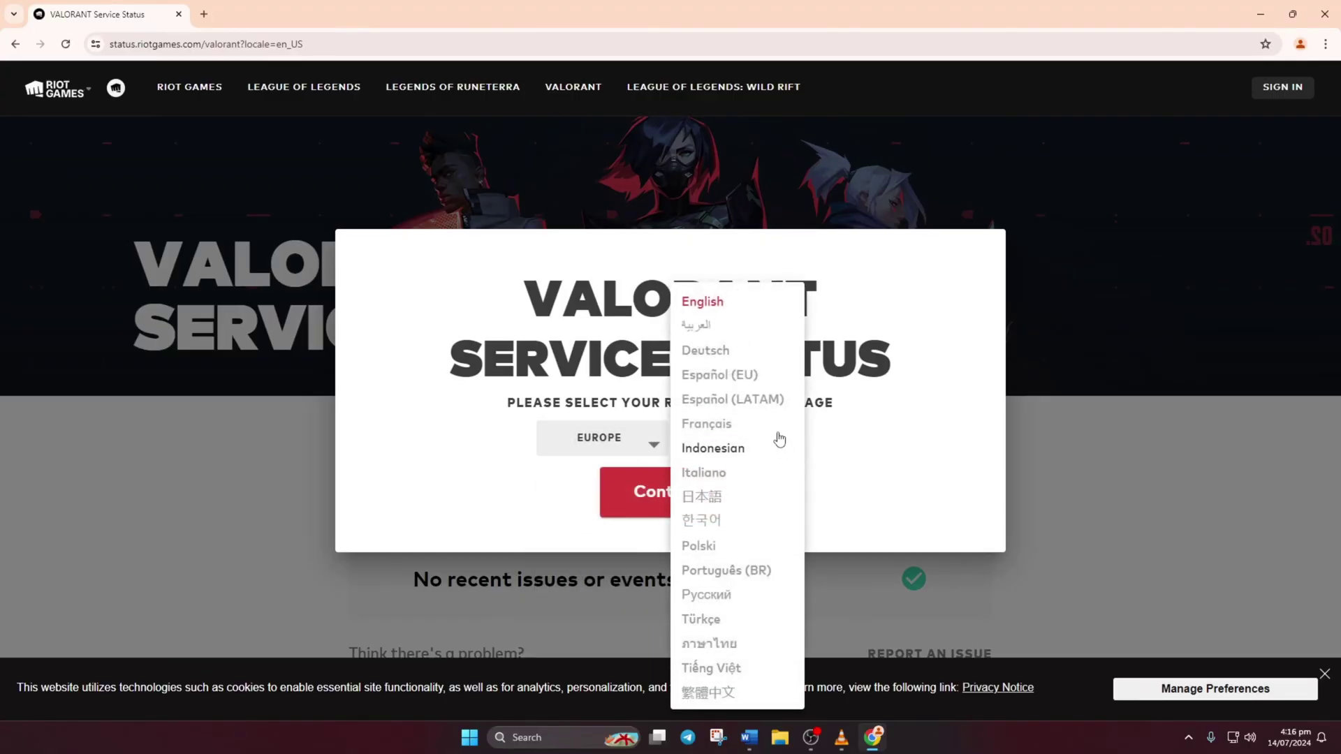
click(701, 301)
click(667, 503)
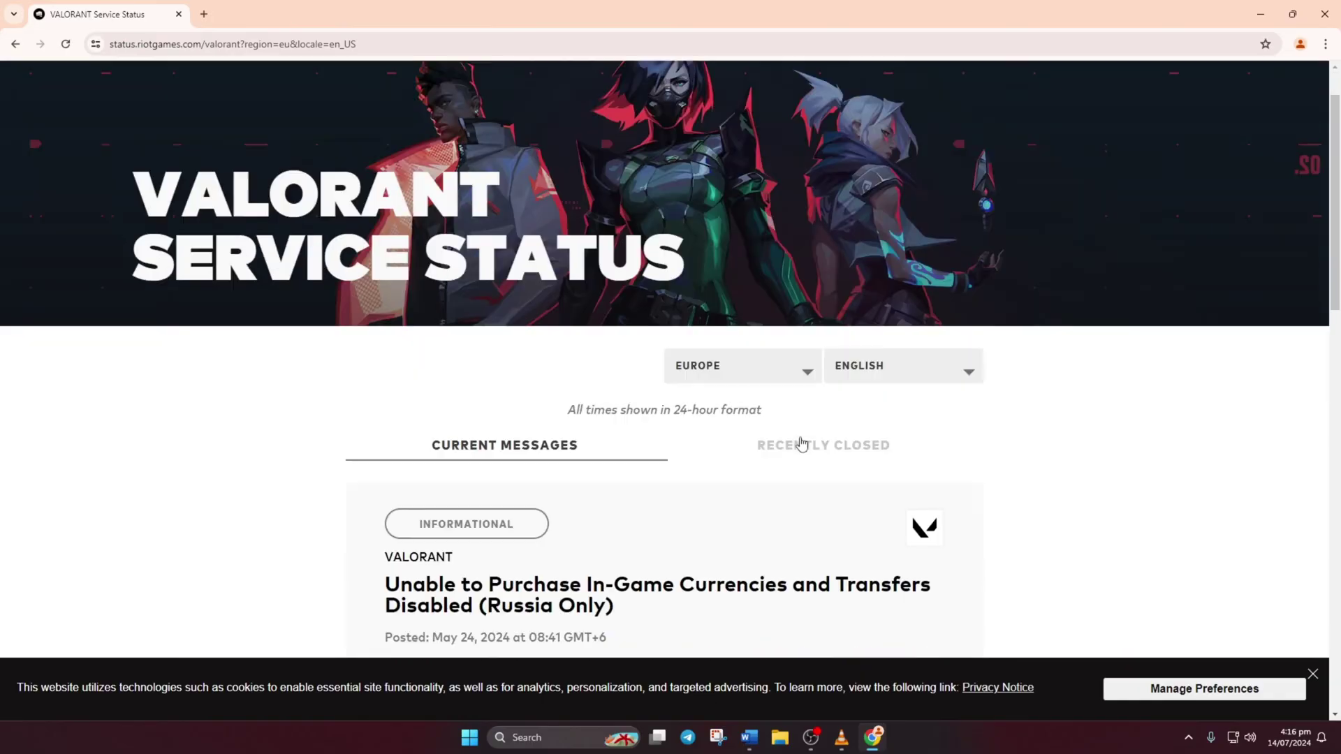
scroll(685, 338, down, 2)
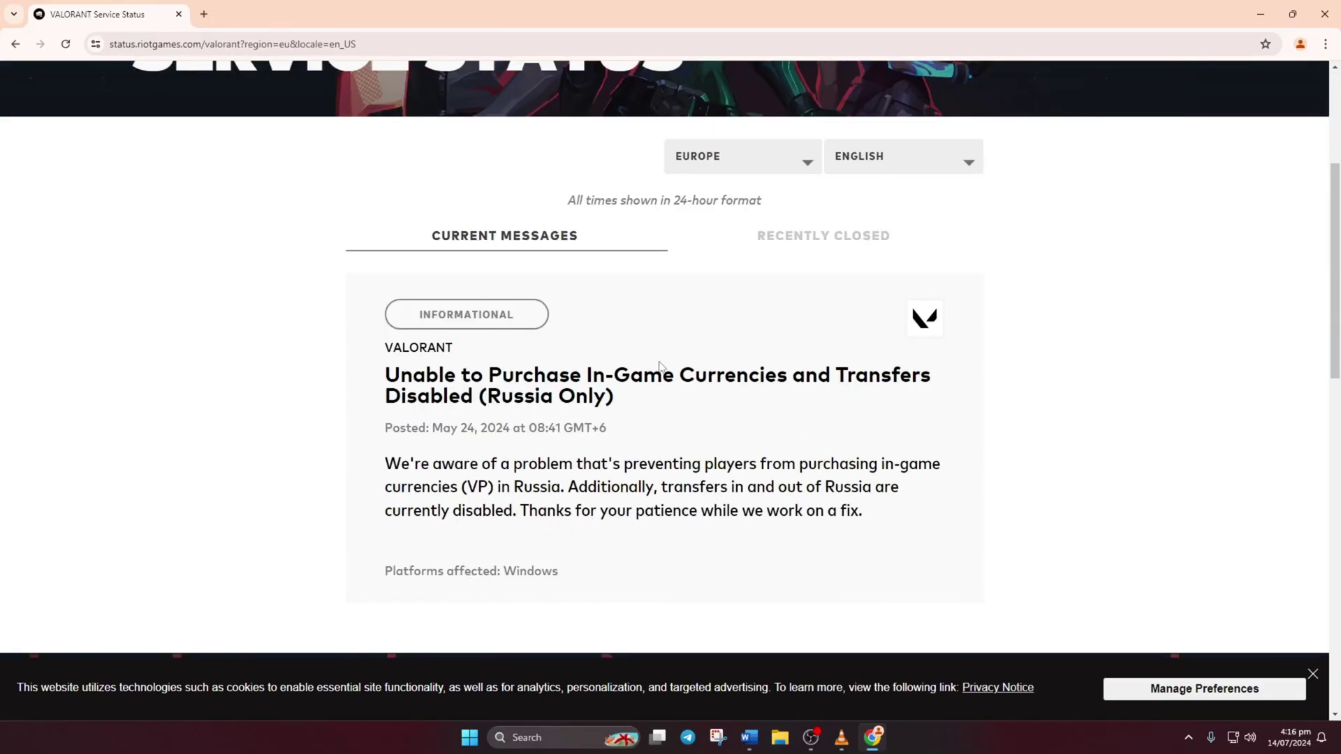
scroll(662, 367, down, 1)
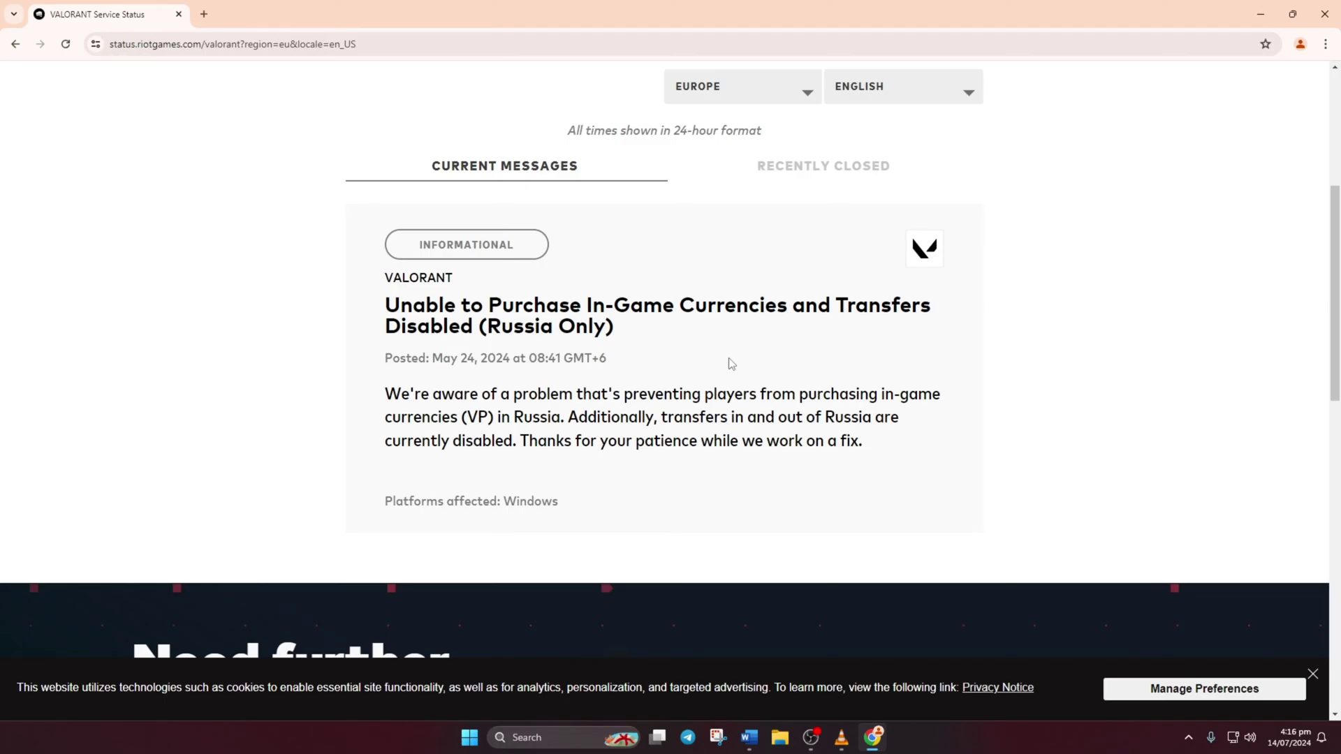
click(1323, 14)
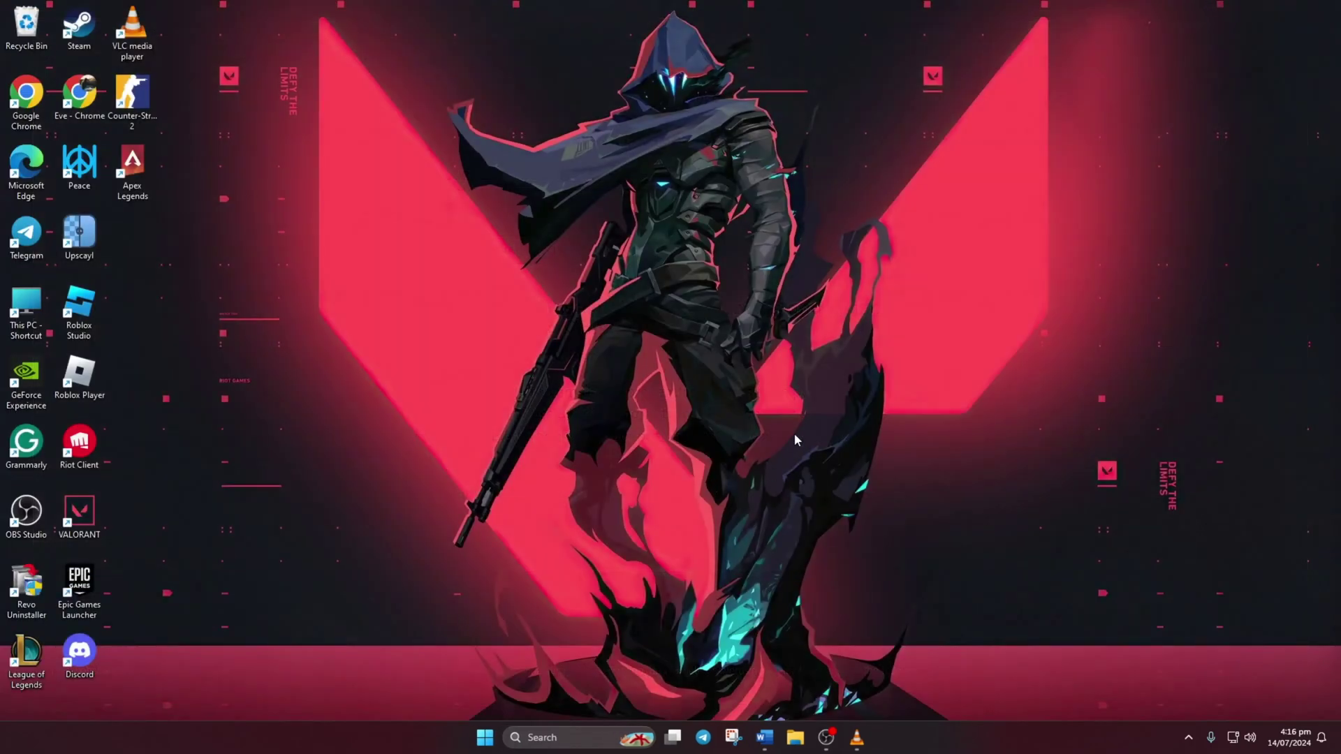